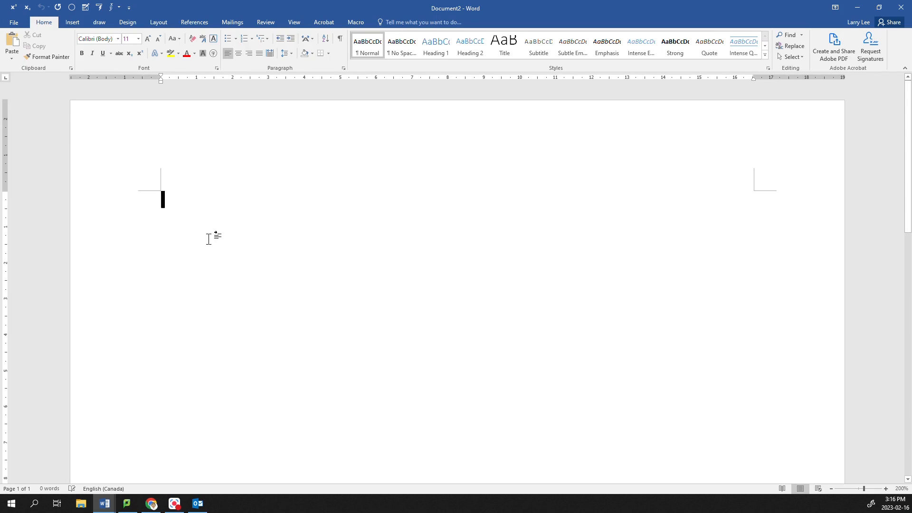
Write the opening line "This is a tutorial on using subscripts and superscripts in MS WORD"
{"action": "type", "text": "This is a tuto"}
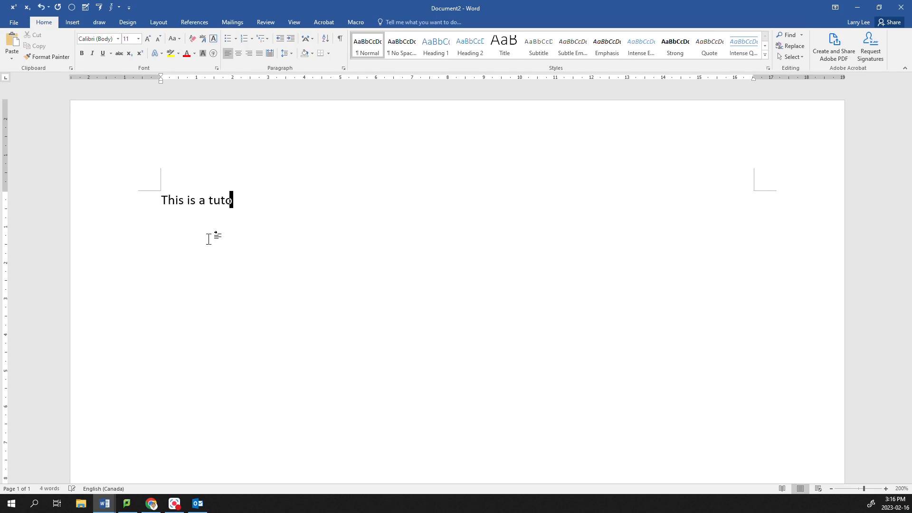
{"action": "type", "text": "rial on using "}
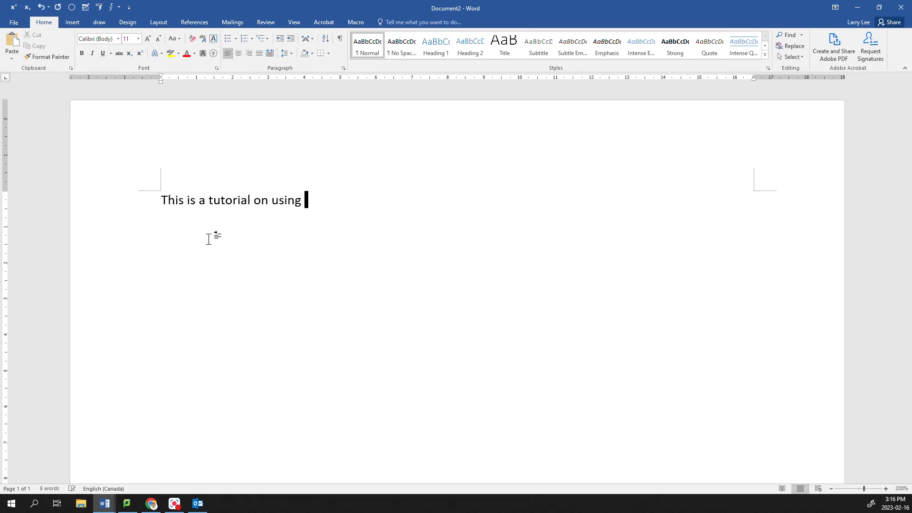
{"action": "type", "text": "subscripts and supersch"}
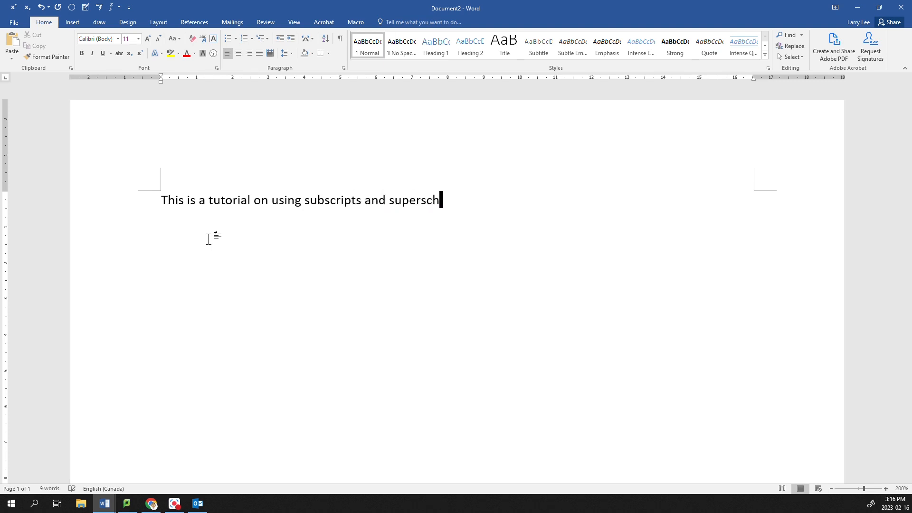
{"action": "key", "text": "BackSpace"}
{"action": "type", "text": "ripts in MS WORD"}
{"action": "key", "text": "Return"}
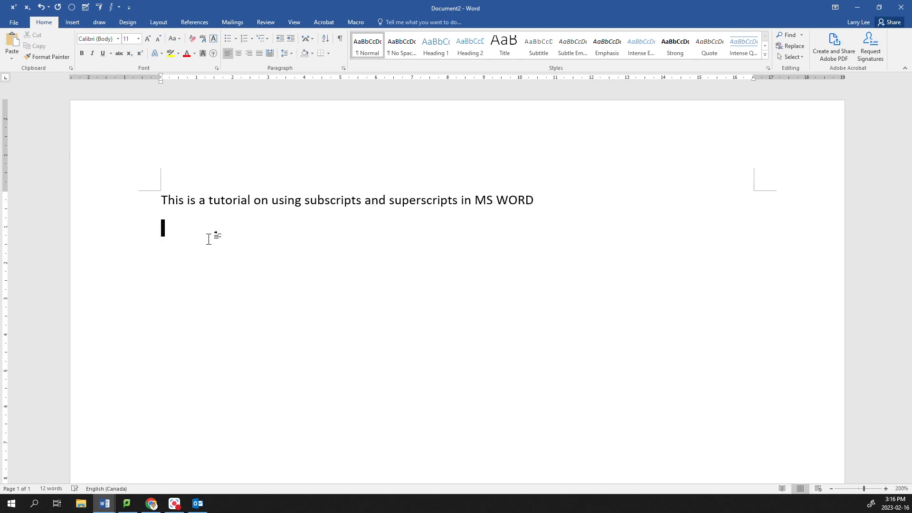
Add the line "Also how to use the equation editor" followed by a blank line
{"action": "type", "text": "Also how to use the equation editor"}
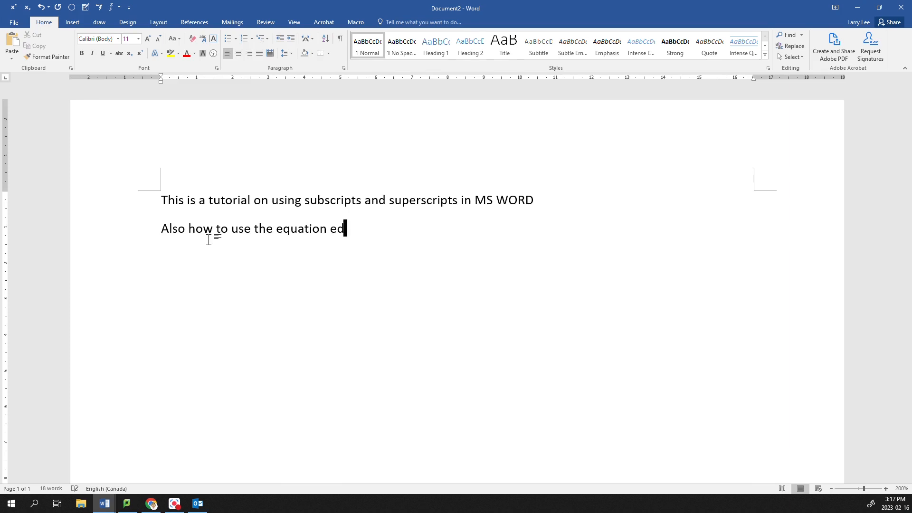
{"action": "key", "text": "Return"}
{"action": "key", "text": "Return"}
Add the lines "Lets say you want to calculate the % difference" and "See page 38", followed by a blank line
{"action": "type", "text": "Lets say you want to"}
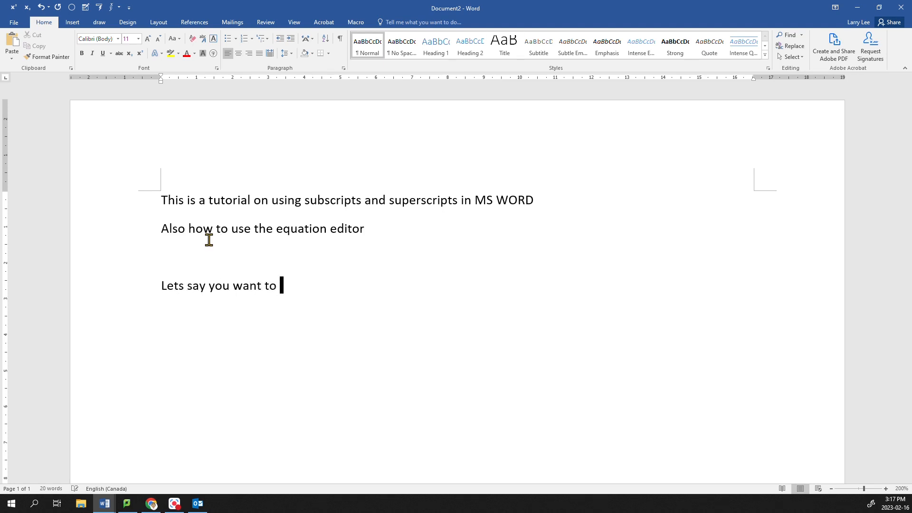
{"action": "type", "text": "Lets "}
{"action": "type", "text": "say you want to calculate the %"}
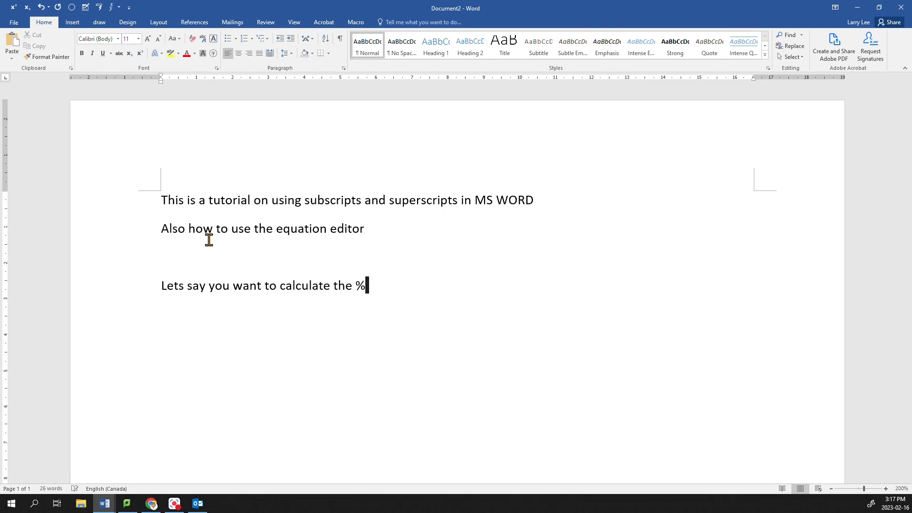
{"action": "type", "text": " difference"}
{"action": "key", "text": "Return"}
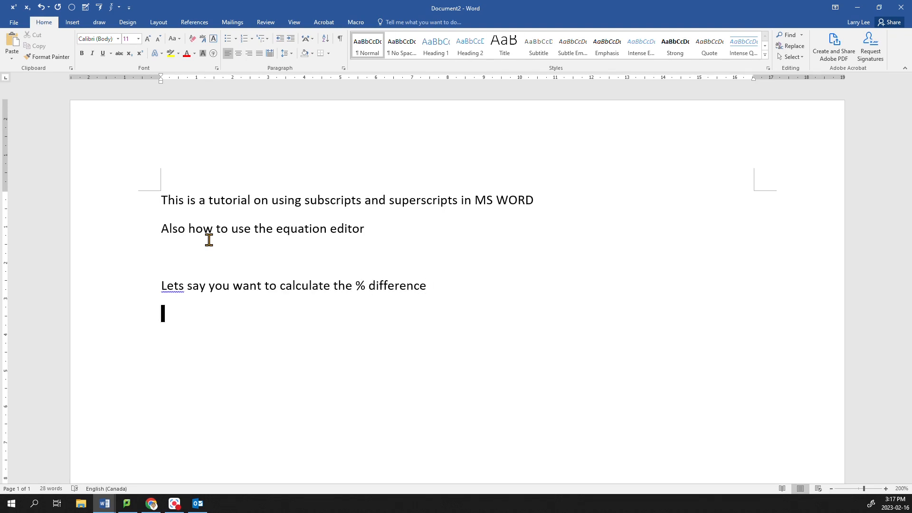
{"action": "type", "text": "See page 38"}
{"action": "key", "text": "Return"}
{"action": "key", "text": "Return"}
Write the plain-text formula start "% difference = advertised value – experimental value" on the new line
{"action": "type", "text": "% difference"}
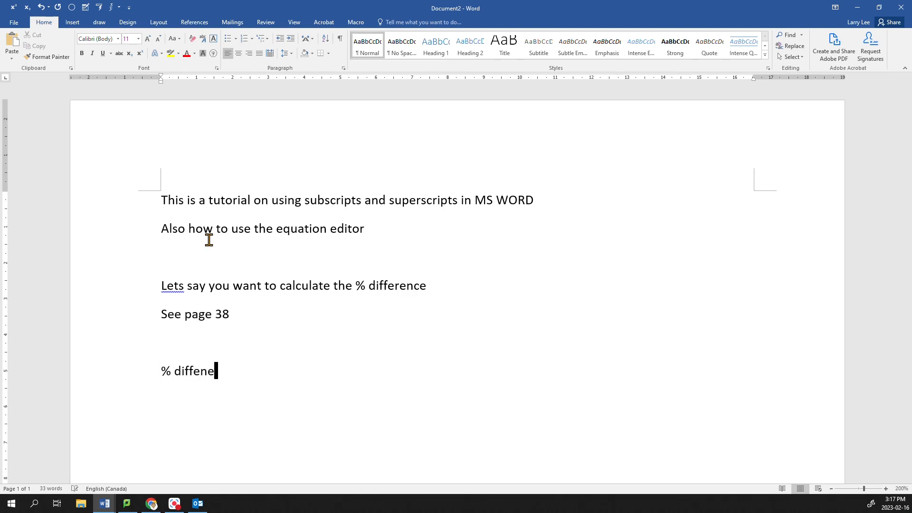
{"action": "key", "text": "ctrl+z"}
{"action": "type", "text": "% diffene"}
{"action": "key", "text": "BackSpace"}
{"action": "key", "text": "BackSpace"}
{"action": "type", "text": "rence =  adve"}
{"action": "key", "text": "BackSpace"}
{"action": "type", "text": "vertised value"}
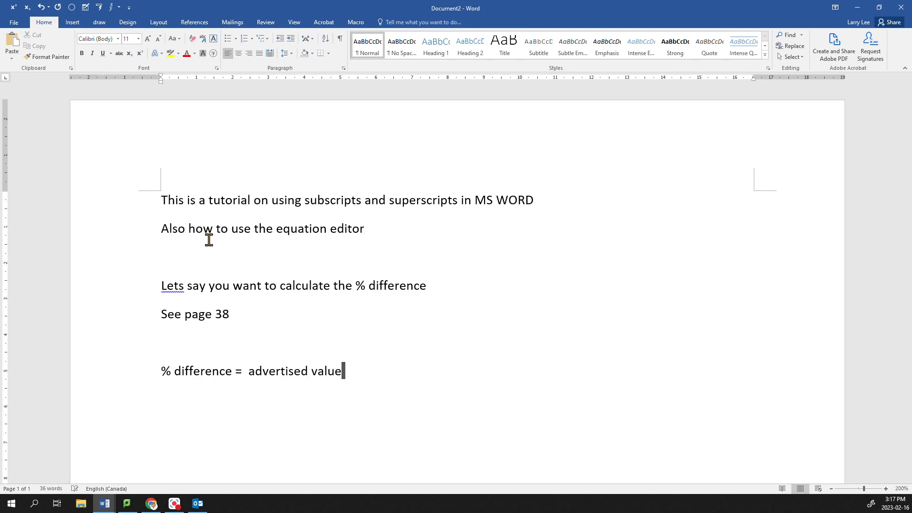
{"action": "type", "text": " - experiment"}
{"action": "type", "text": "al va"}
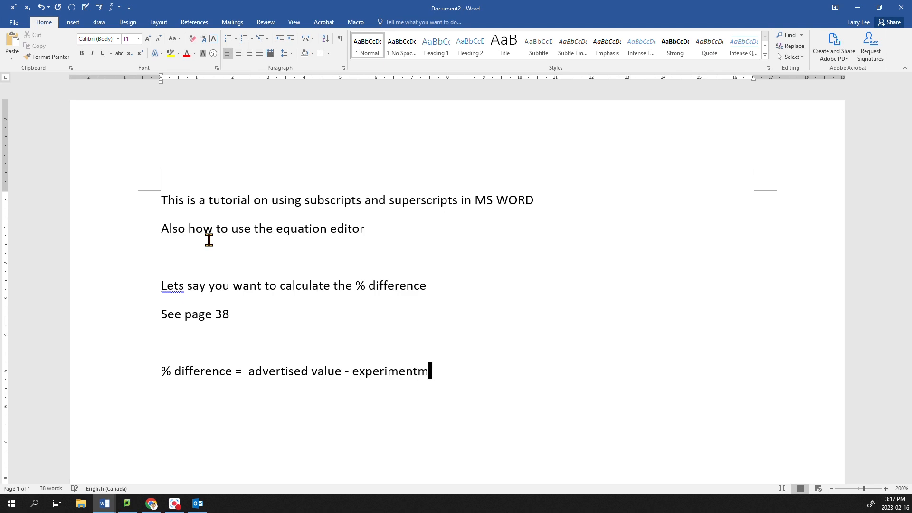
{"action": "type", "text": "lue"}
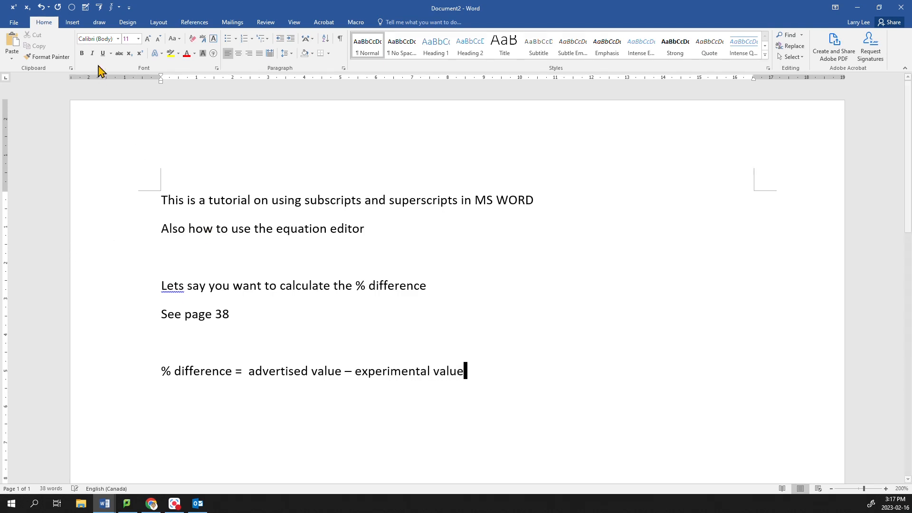
Draw a straight line shape beneath "advertised value – experimental value" as the fraction bar
{"action": "left_click", "coordinate": [72, 23]}
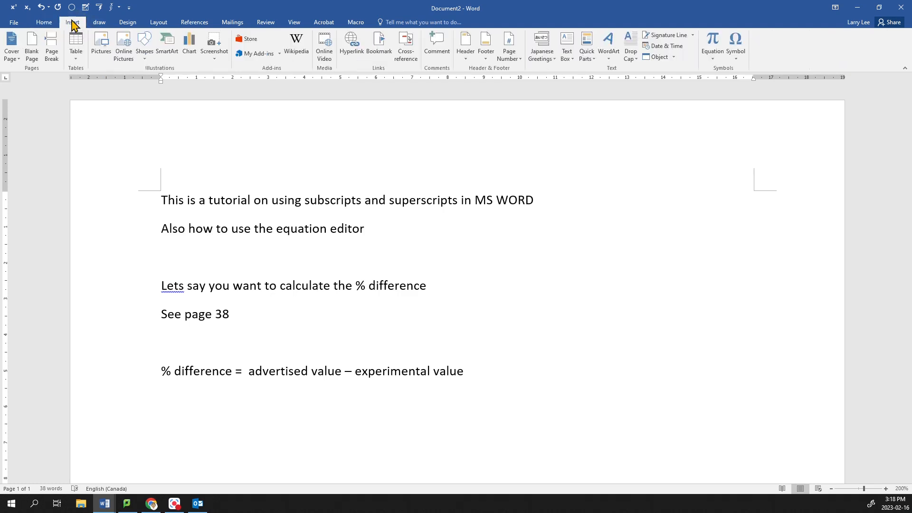
{"action": "left_click", "coordinate": [152, 45]}
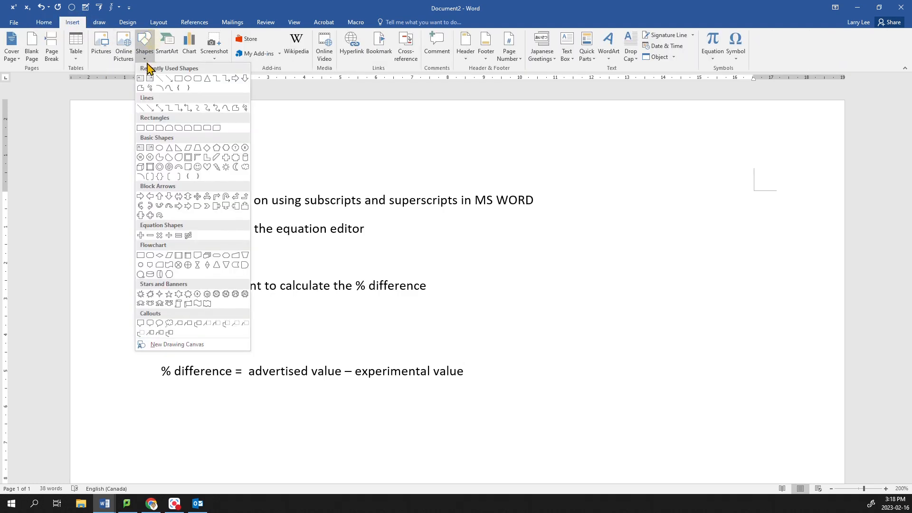
{"action": "left_click", "coordinate": [155, 89]}
{"action": "left_click_drag", "start_coordinate": [249, 380], "coordinate": [460, 376]}
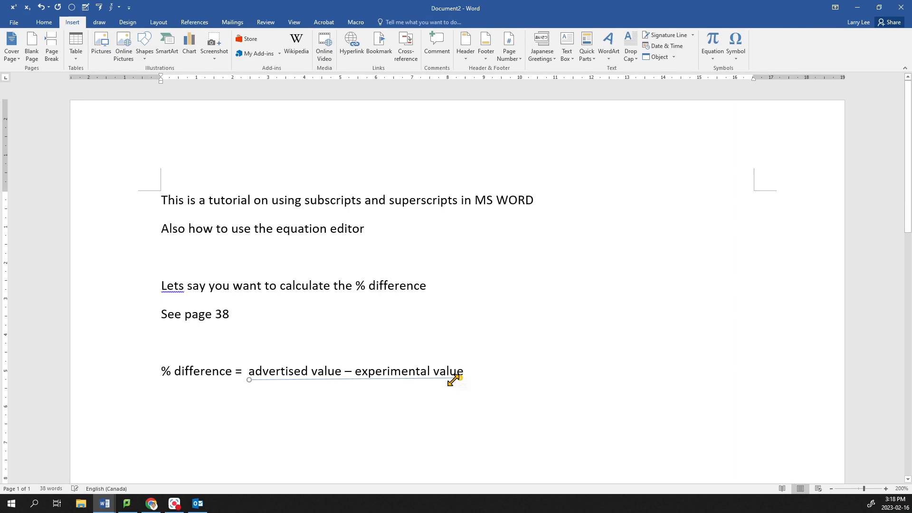
Add the denominator "Advertised value" on the line below the fraction bar, indented by three tab stops
{"action": "left_click", "coordinate": [295, 375]}
{"action": "key", "text": "Return"}
{"action": "key", "text": "Tab"}
{"action": "key", "text": "Tab"}
{"action": "key", "text": "Tab"}
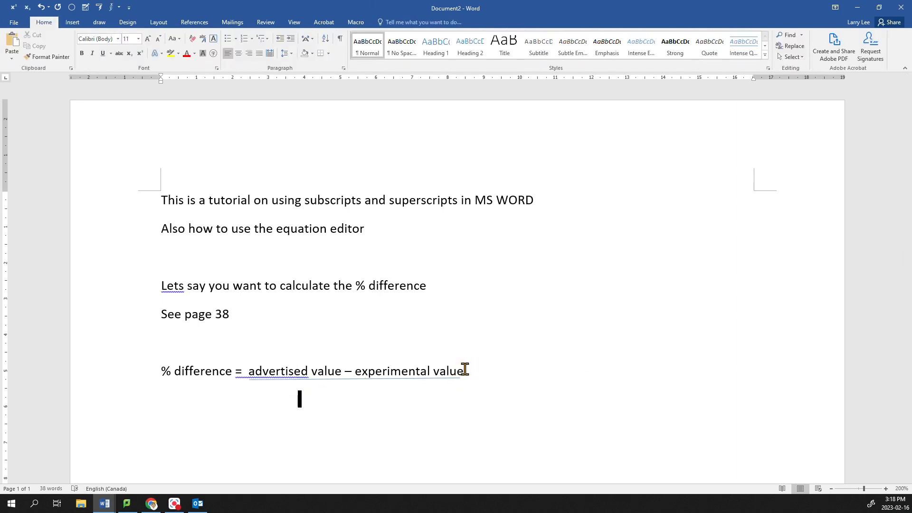
{"action": "type", "text": "advertised value"}
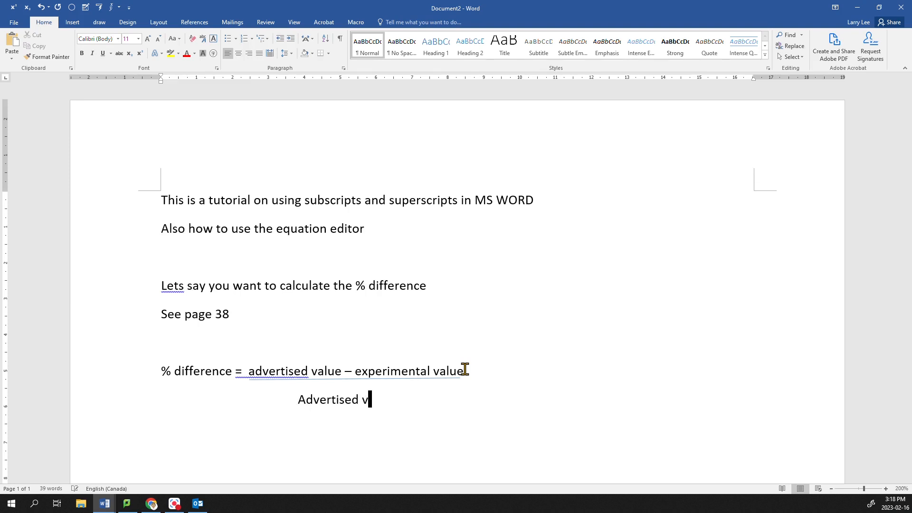
Append "x 100" after "experimental value" in the plain-text formula
{"action": "key", "text": "Right"}
{"action": "key", "text": "Right"}
{"action": "key", "text": "Right"}
{"action": "key", "text": "Right"}
{"action": "key", "text": "Right"}
{"action": "key", "text": "Right"}
{"action": "key", "text": "Right"}
{"action": "key", "text": "Right"}
{"action": "key", "text": "Right"}
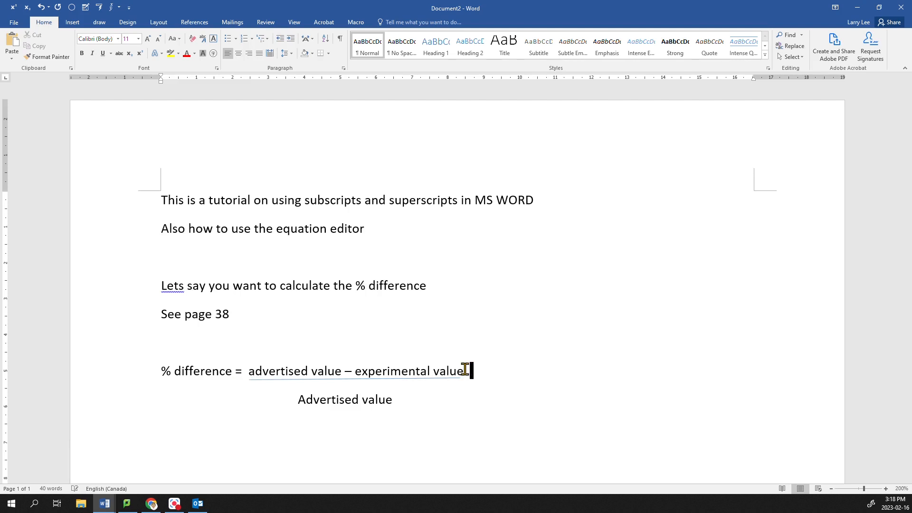
{"action": "type", "text": "x100"}
{"action": "key", "text": "Left"}
{"action": "key", "text": "Left"}
{"action": "key", "text": "Left"}
{"action": "key", "text": "Down"}
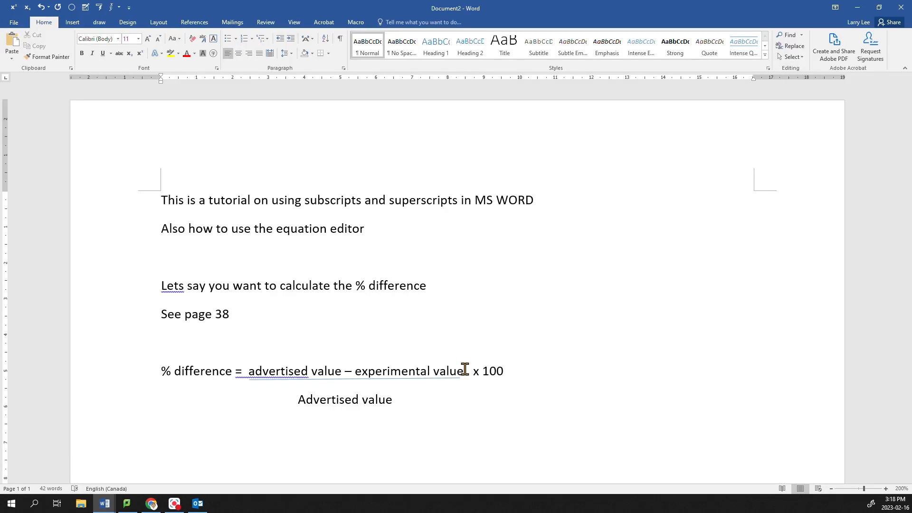
Below the formula, add the line "Not the best way to do this right?" followed by a blank line
{"action": "key", "text": "Return"}
{"action": "type", "text": "Not the best way to "}
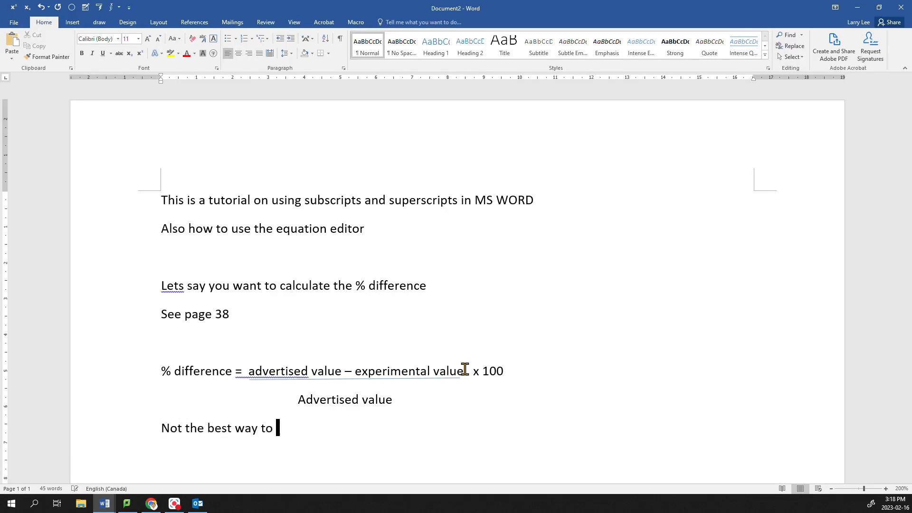
{"action": "type", "text": "do this right?"}
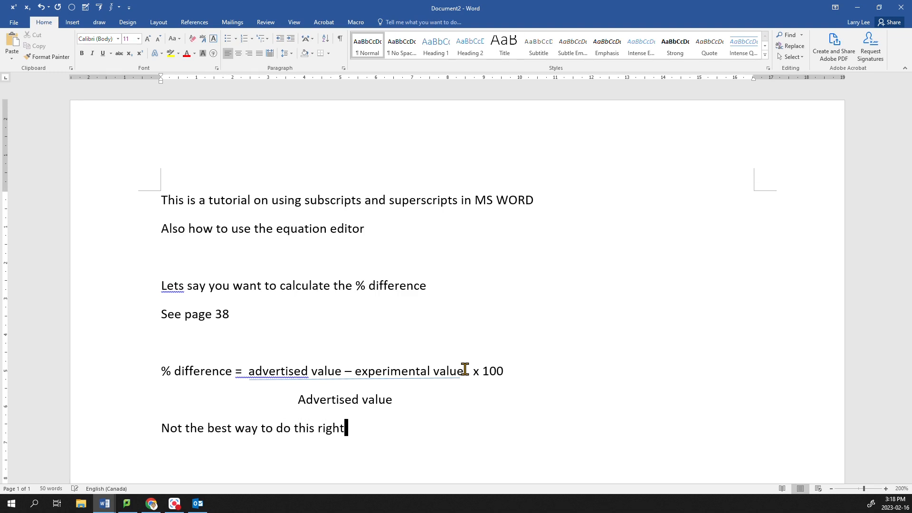
{"action": "key", "text": "Return"}
{"action": "key", "text": "Return"}
Begin a second version of the formula with "% difference =" on the new line
{"action": "type", "text": "\\"}
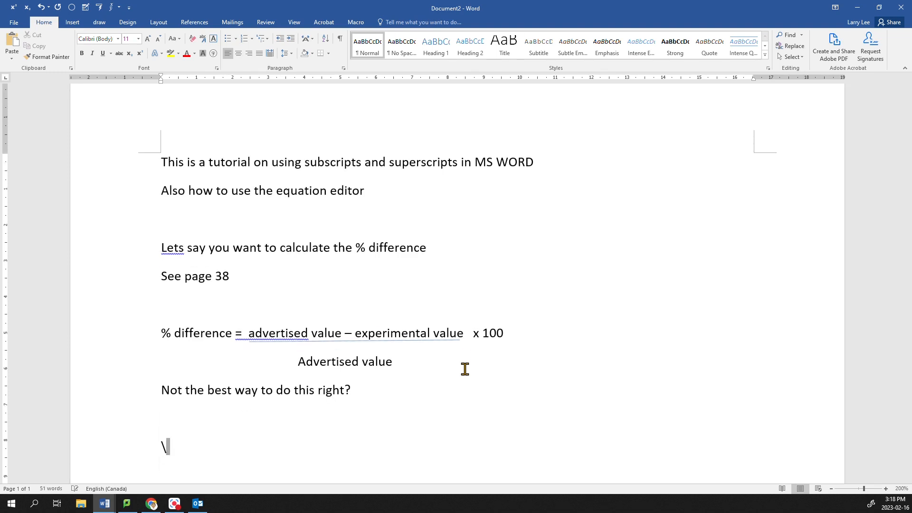
{"action": "type", "text": "% difference "}
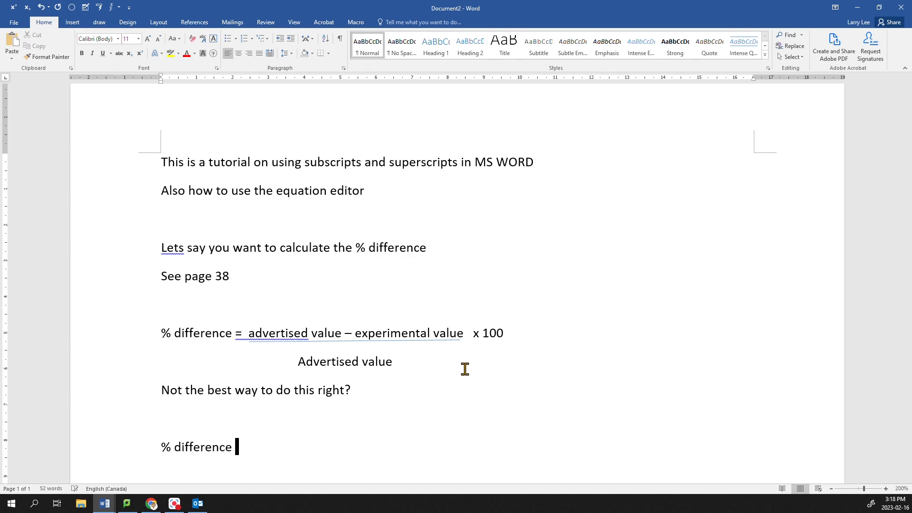
{"action": "type", "text": "="}
Insert a new equation containing an empty stacked fraction after the second "% difference ="
{"action": "left_click", "coordinate": [112, 8]}
{"action": "left_click", "coordinate": [126, 51]}
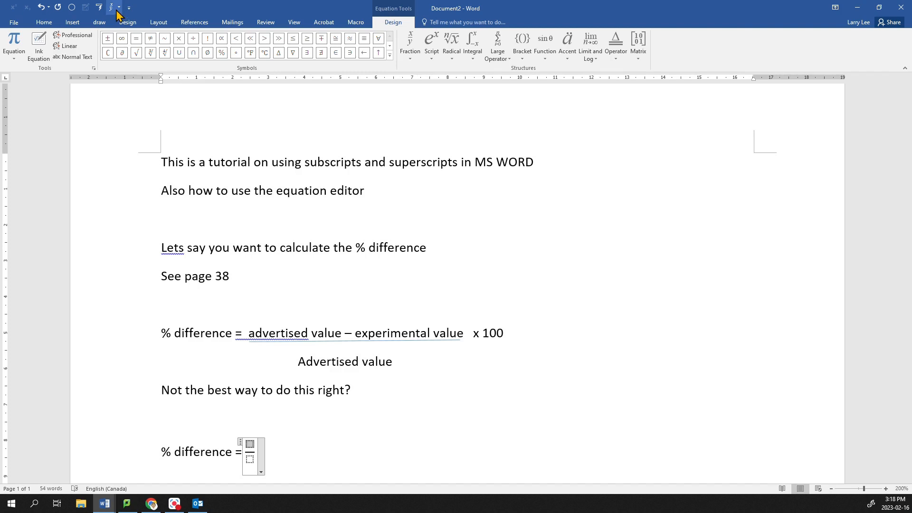
{"action": "left_click", "coordinate": [76, 23]}
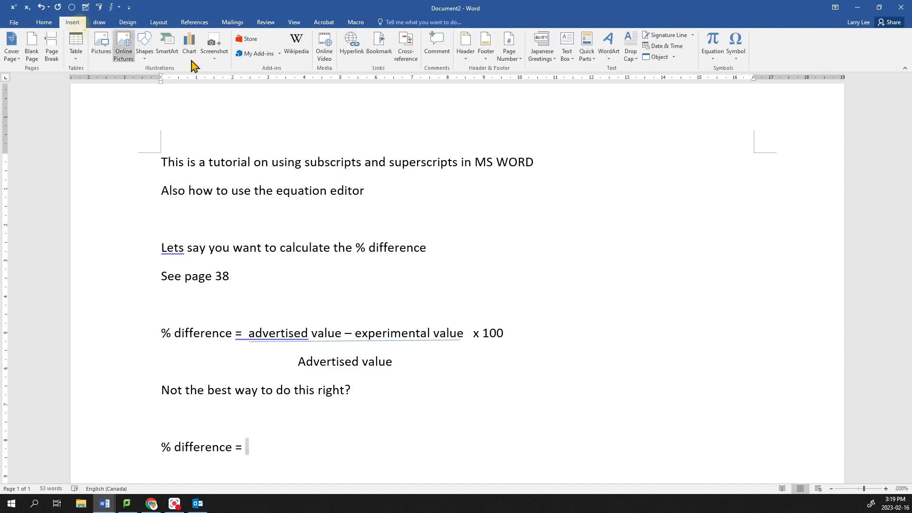
{"action": "left_click", "coordinate": [713, 58]}
{"action": "left_click", "coordinate": [713, 57]}
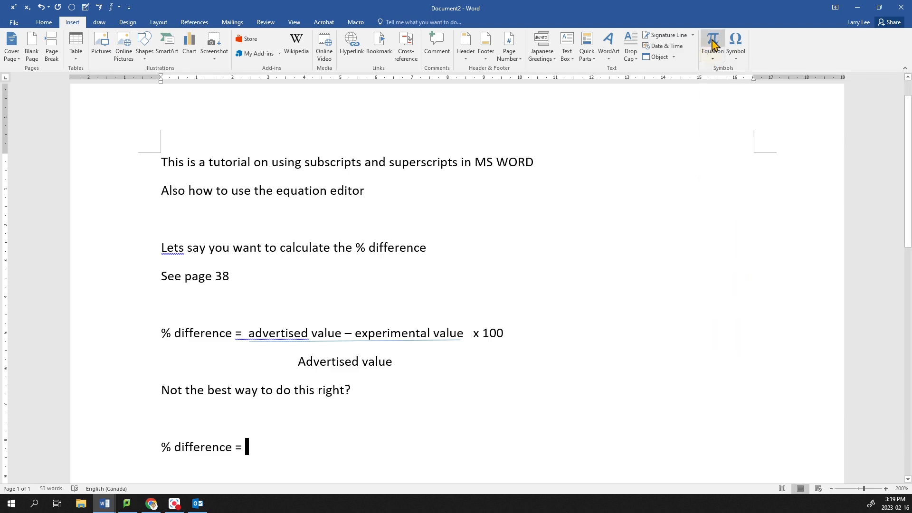
{"action": "left_click", "coordinate": [712, 39]}
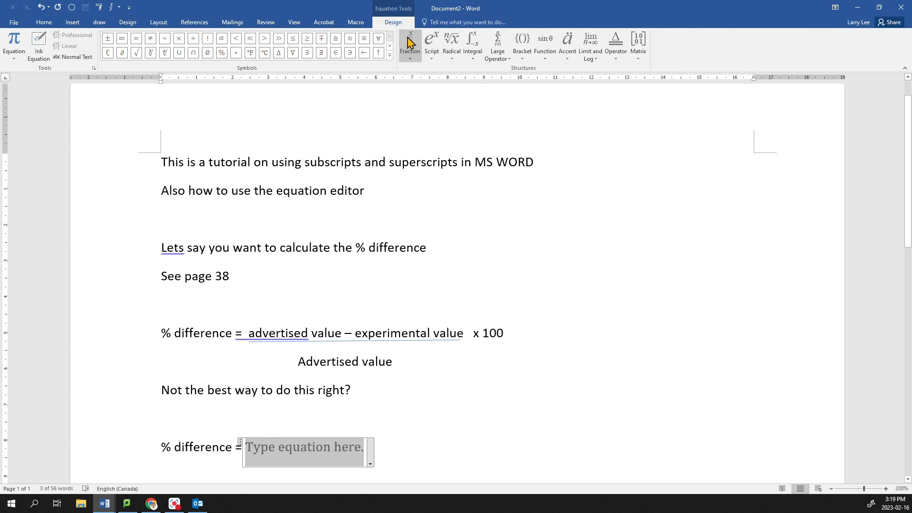
{"action": "left_click", "coordinate": [410, 44]}
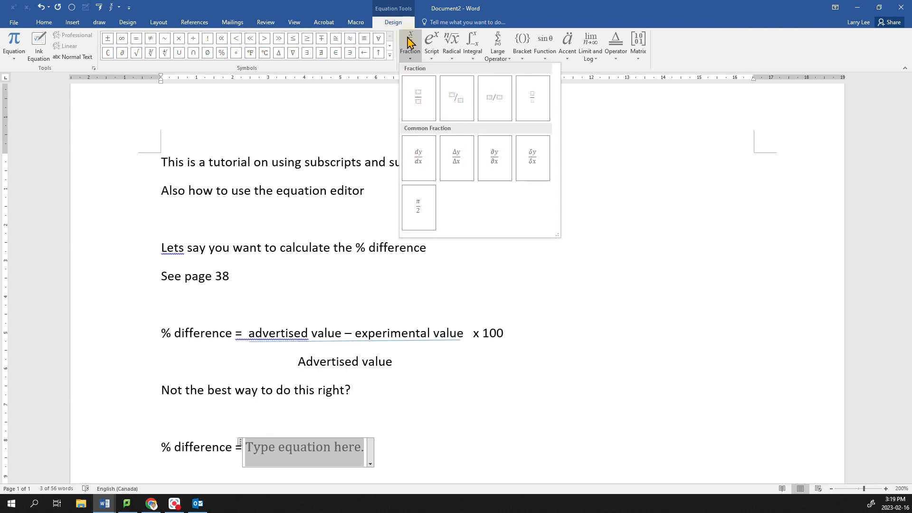
{"action": "left_click", "coordinate": [424, 96]}
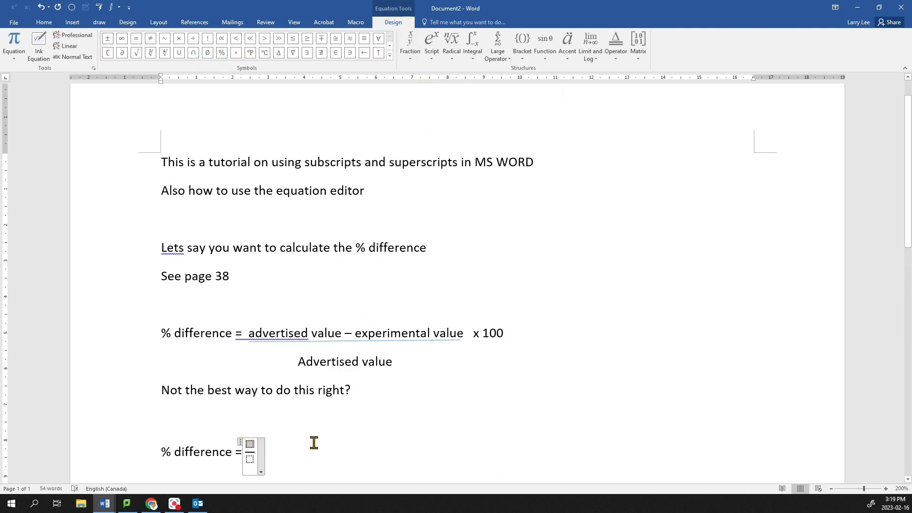
Fill the fraction's numerator with "advertised value-experimental value"
{"action": "type", "text": "adversit"}
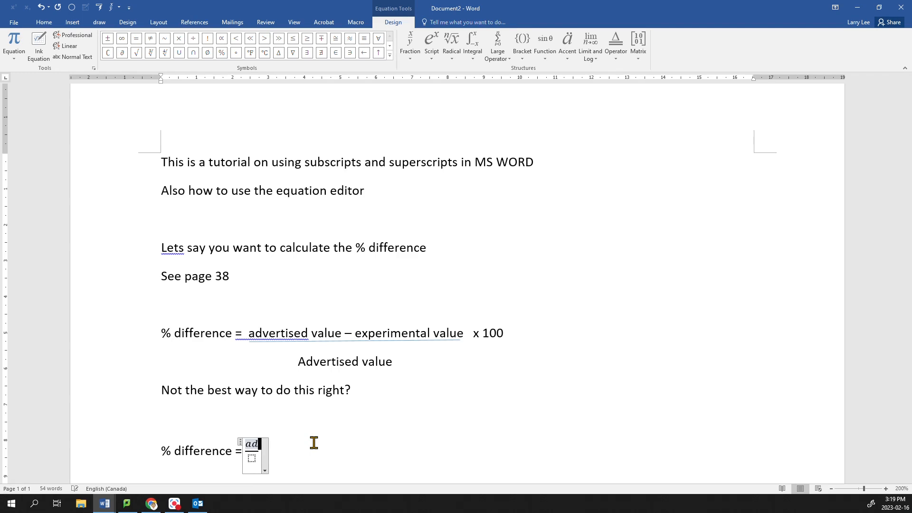
{"action": "key", "text": "BackSpace"}
{"action": "key", "text": "BackSpace"}
{"action": "key", "text": "BackSpace"}
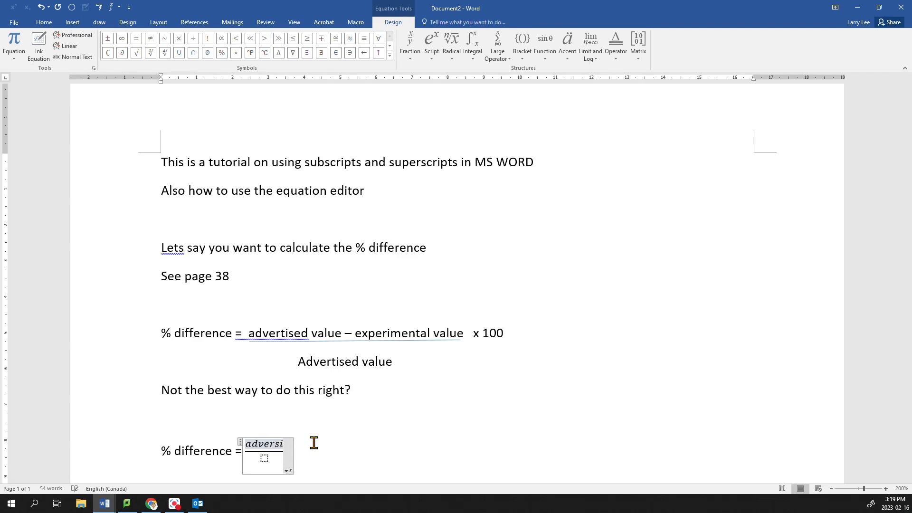
{"action": "type", "text": "tised value-experimental value"}
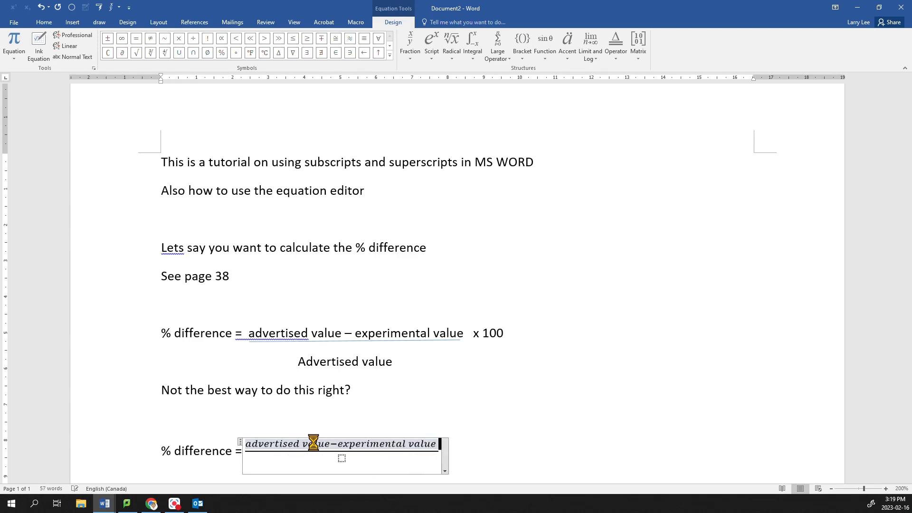
Fill the fraction's denominator with "advertised value"
{"action": "left_click", "coordinate": [341, 459]}
{"action": "type", "text": "adverti"}
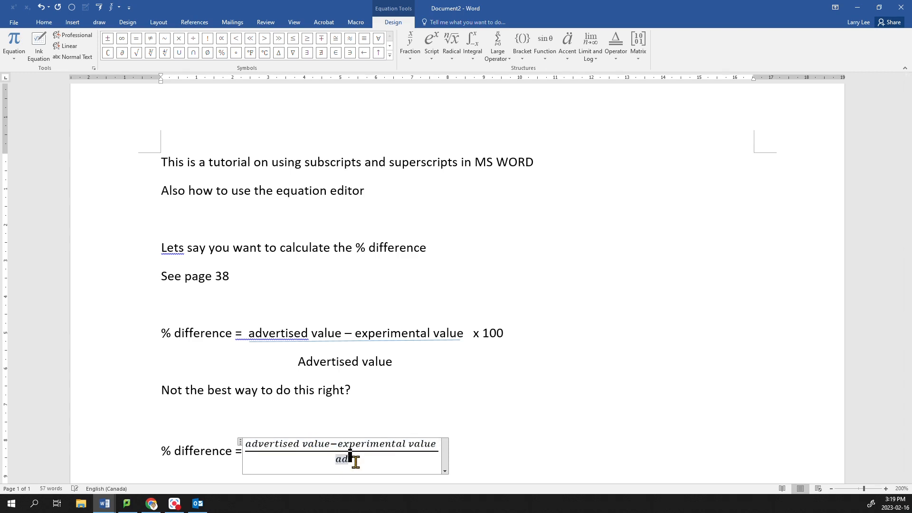
{"action": "key", "text": "BackSpace"}
{"action": "key", "text": "BackSpace"}
{"action": "type", "text": "tised value"}
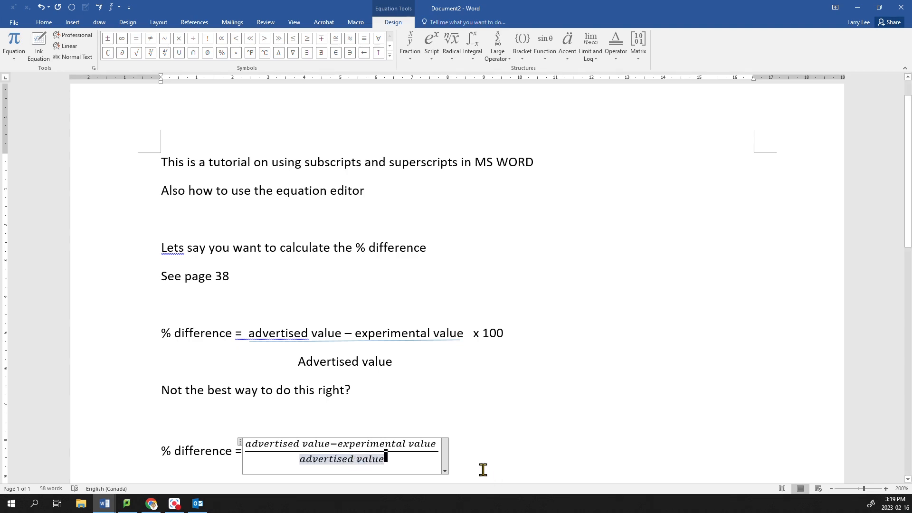
Add "x 100" after the equation fraction and start a new line below it
{"action": "left_click", "coordinate": [473, 452]}
{"action": "type", "text": "x"}
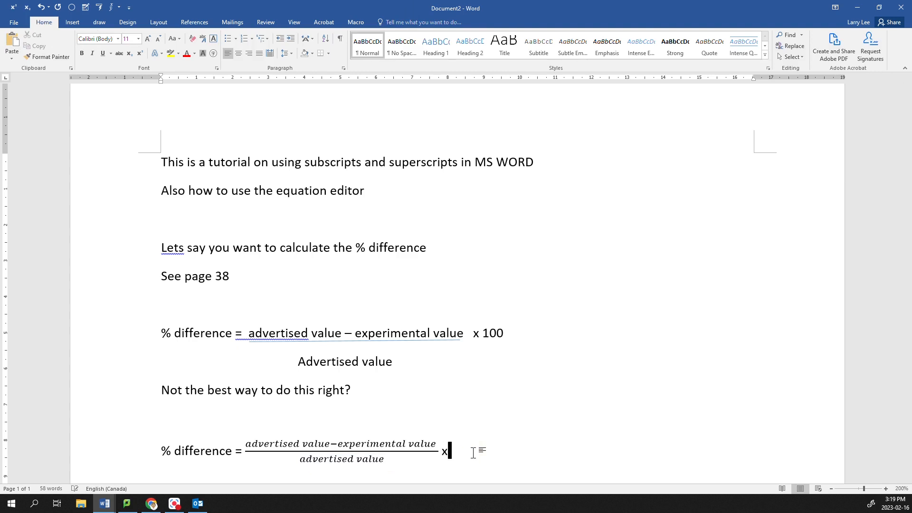
{"action": "type", "text": " 100"}
{"action": "scroll", "coordinate": [474, 450], "scroll_direction": "down", "scroll_amount": 3}
{"action": "key", "text": "Return"}
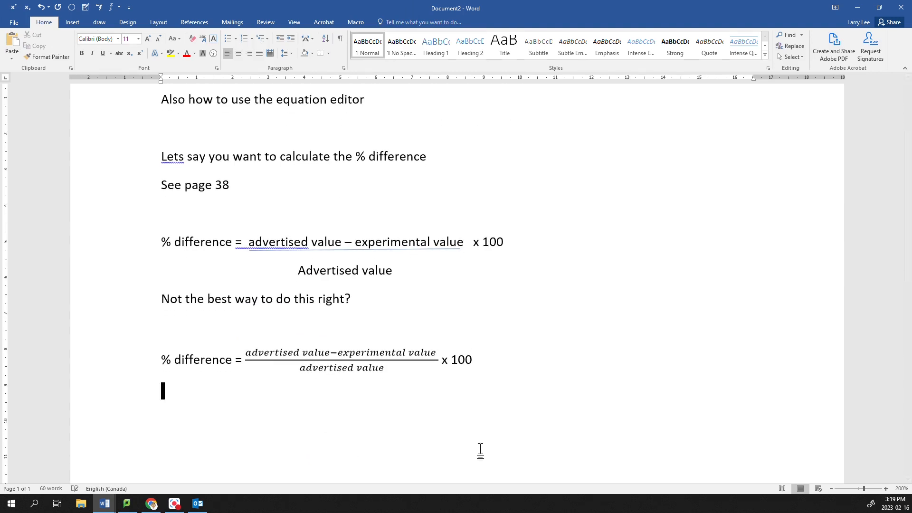
Begin a worked example line with "% difference =" followed by an equation containing an empty stacked fraction
{"action": "type", "text": "% differenc e"}
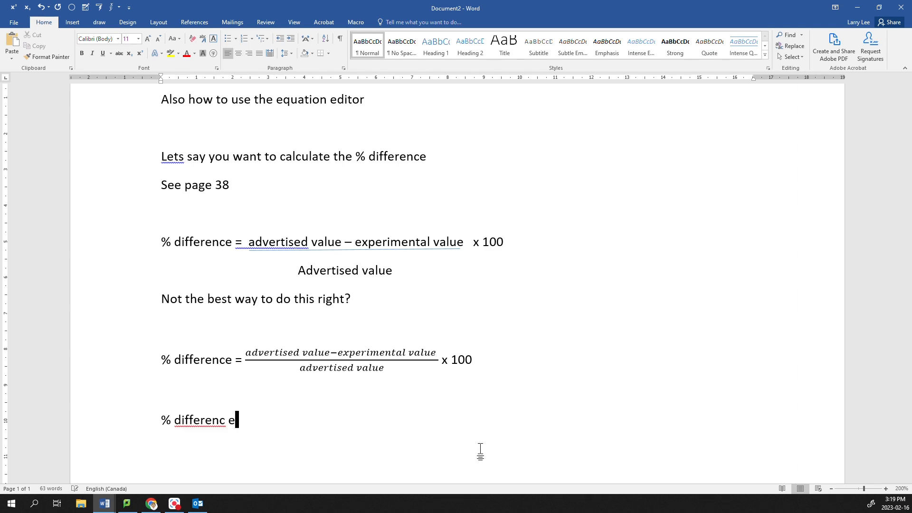
{"action": "key", "text": "BackSpace"}
{"action": "key", "text": "BackSpace"}
{"action": "type", "text": "e ="}
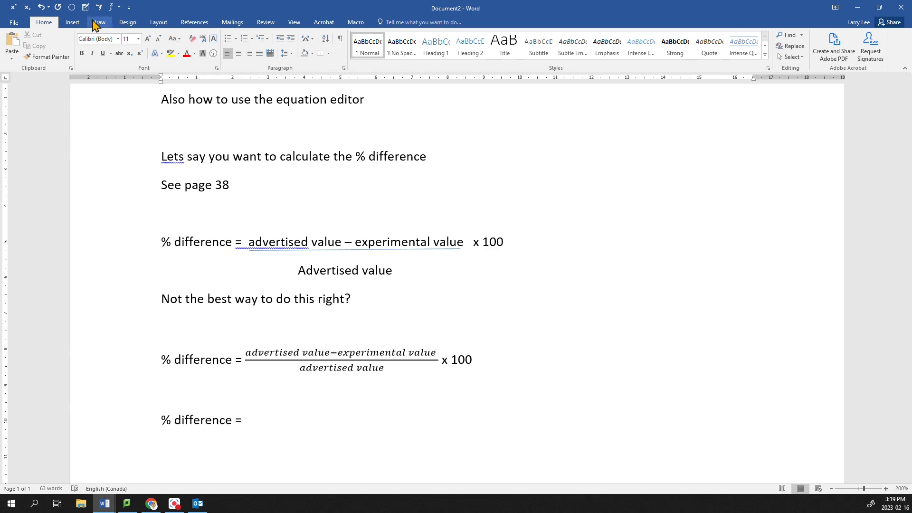
{"action": "left_click", "coordinate": [114, 7]}
{"action": "left_click", "coordinate": [125, 45]}
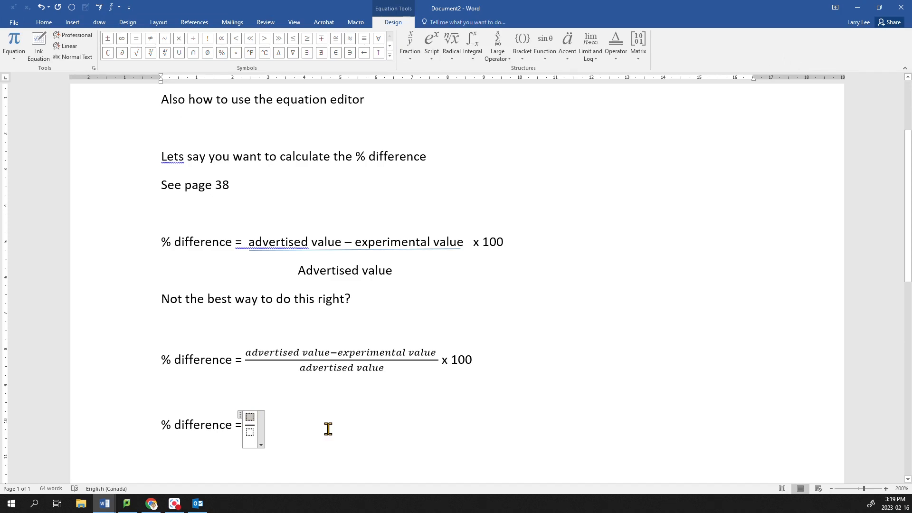
Fill the new fraction with "35 mg− 36 mg" as the numerator and "35 mg" as the denominator
{"action": "type", "text": "35 mg"}
{"action": "key", "text": "BackSpace"}
{"action": "key", "text": "BackSpace"}
{"action": "key", "text": "BackSpace"}
{"action": "type", "text": "mg-"}
{"action": "type", "text": "3"}
{"action": "type", "text": "6 mg"}
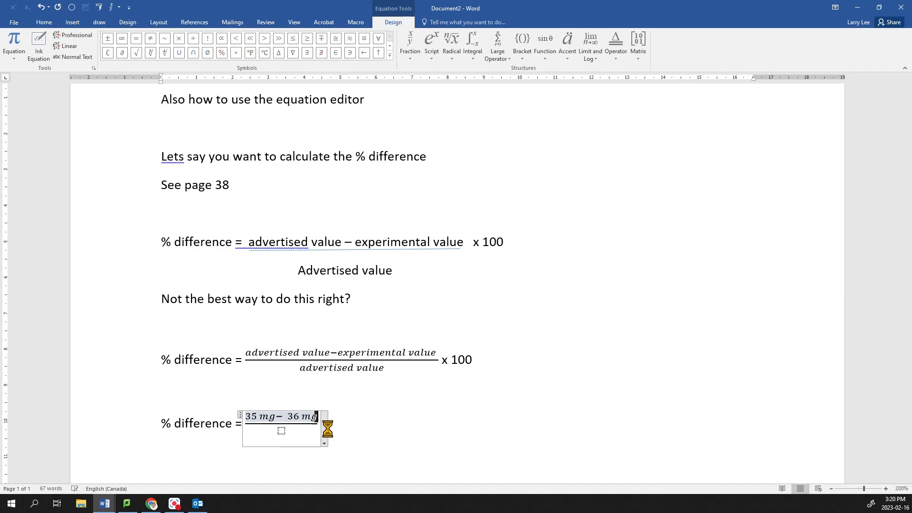
{"action": "left_click", "coordinate": [279, 429]}
{"action": "type", "text": "35 mg"}
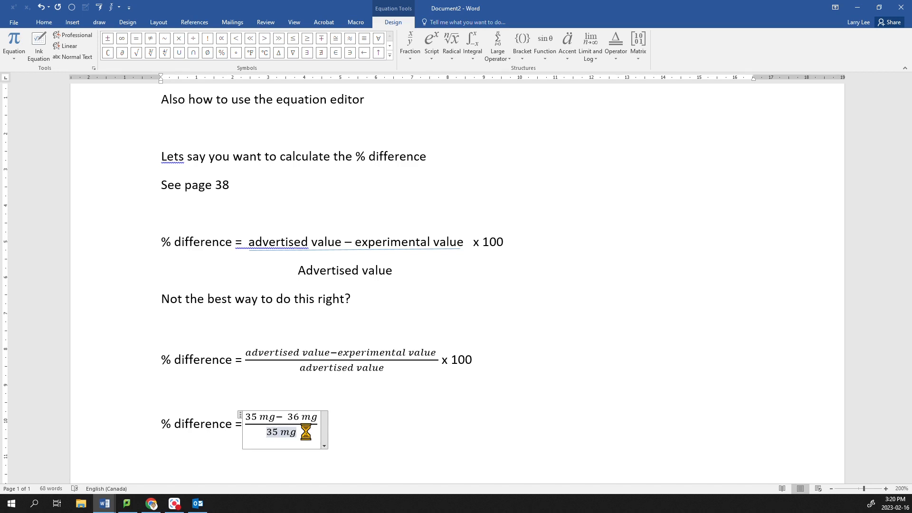
Complete the worked example after the fraction with "x 100 = - 2.9 %"
{"action": "left_click", "coordinate": [336, 423]}
{"action": "type", "text": "x 100 ="}
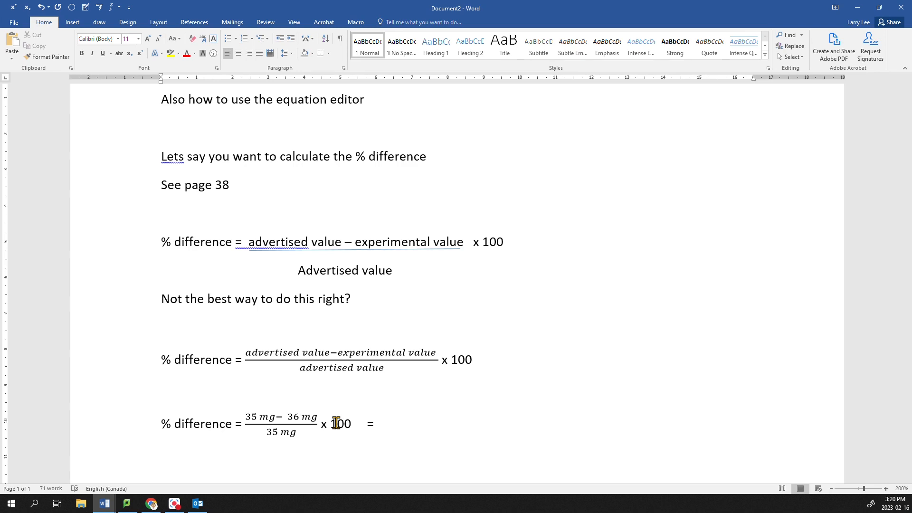
{"action": "type", "text": "2.9 %"}
{"action": "key", "text": "Left"}
{"action": "key", "text": "Left"}
{"action": "key", "text": "Left"}
{"action": "key", "text": "Left"}
{"action": "key", "text": "Left"}
{"action": "type", "text": "-"}
Add the note "take absolute value" after the - 2.9 % result
{"action": "key", "text": "Right"}
{"action": "key", "text": "Right"}
{"action": "key", "text": "Right"}
{"action": "key", "text": "Right"}
{"action": "key", "text": "Right"}
{"action": "type", "text": "take absolute value"}
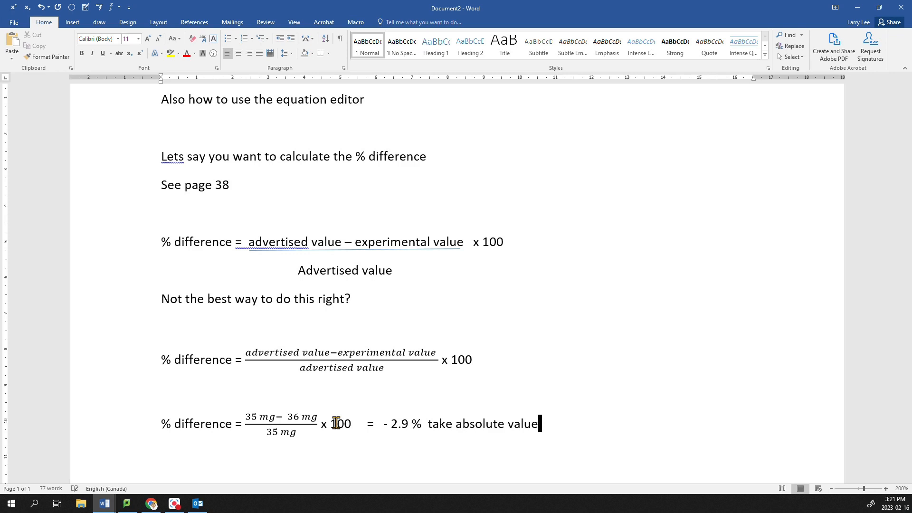
Write the lines "What about formulas in equation" and "For example how to calculate % Br in CuBr?" below the worked example
{"action": "type", "text": "What about f"}
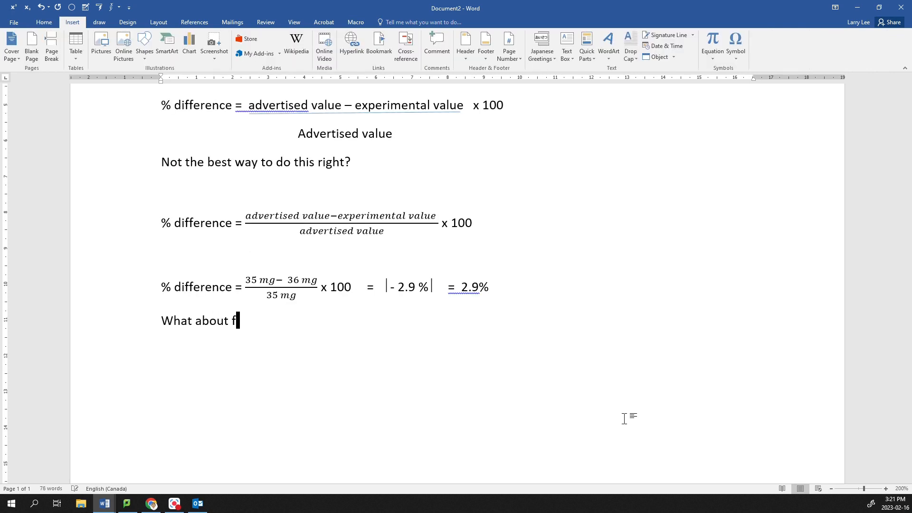
{"action": "type", "text": "ormulas in equation"}
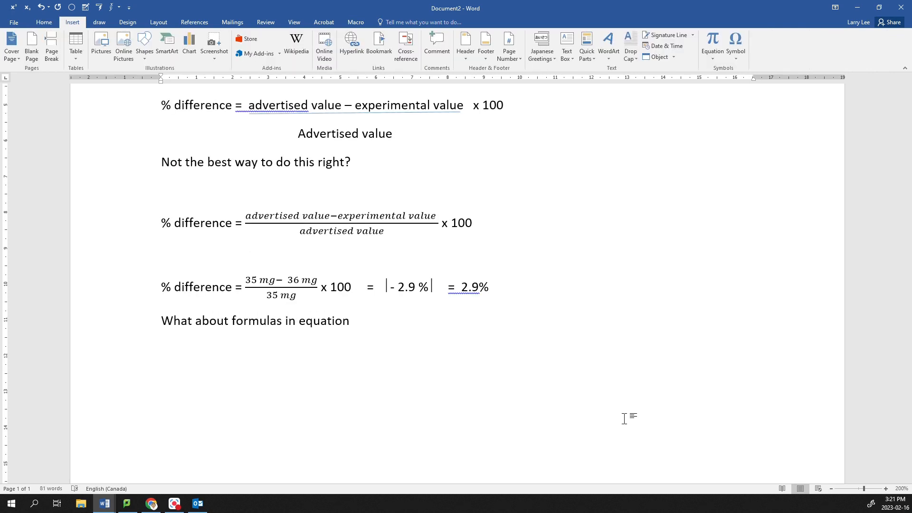
{"action": "key", "text": "Return"}
{"action": "type", "text": "For example how to"}
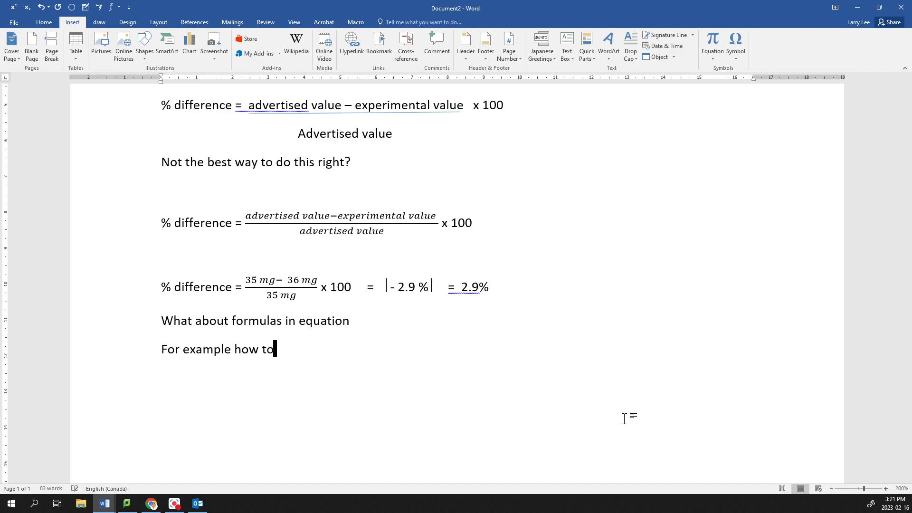
{"action": "type", "text": " calculate % Br in C"}
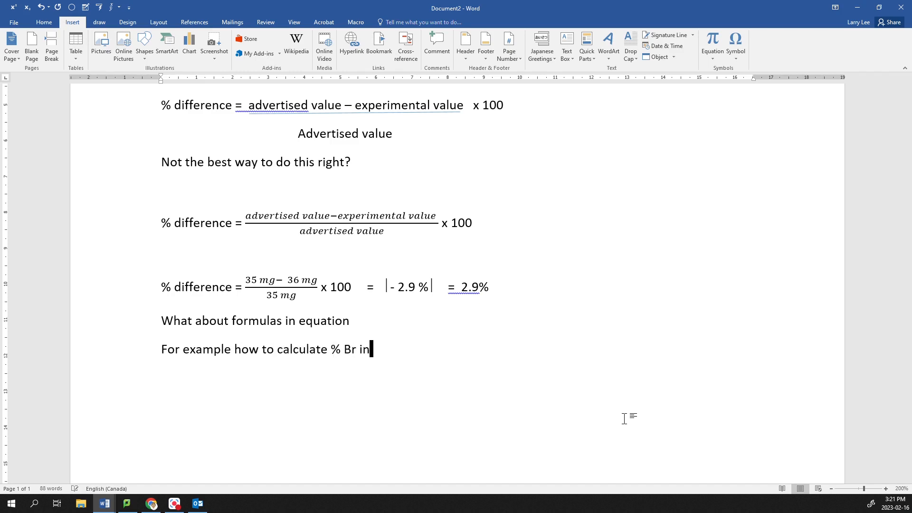
{"action": "type", "text": "uBr?"}
Start a new line with "% Br" and insert "mass" before Br in the question above it
{"action": "key", "text": "Return"}
{"action": "type", "text": "% Br"}
{"action": "key", "text": "Left"}
{"action": "key", "text": "Left"}
{"action": "key", "text": "Left"}
{"action": "key", "text": "Left"}
{"action": "key", "text": "Left"}
{"action": "key", "text": "Left"}
{"action": "key", "text": "Left"}
{"action": "key", "text": "Left"}
{"action": "key", "text": "Left"}
{"action": "key", "text": "Left"}
{"action": "key", "text": "Left"}
{"action": "key", "text": "Left"}
{"action": "key", "text": "Left"}
{"action": "key", "text": "Left"}
{"action": "key", "text": "Left"}
{"action": "key", "text": "Left"}
{"action": "key", "text": "Left"}
{"action": "key", "text": "Right"}
{"action": "type", "text": "mass"}
Insert "mass" before Br on the new line and end that line with "="
{"action": "key", "text": "Down"}
{"action": "key", "text": "Left"}
{"action": "key", "text": "Left"}
{"action": "type", "text": "mass"}
{"action": "key", "text": "Right"}
{"action": "key", "text": "Right"}
{"action": "key", "text": "Right"}
{"action": "type", "text": "="}
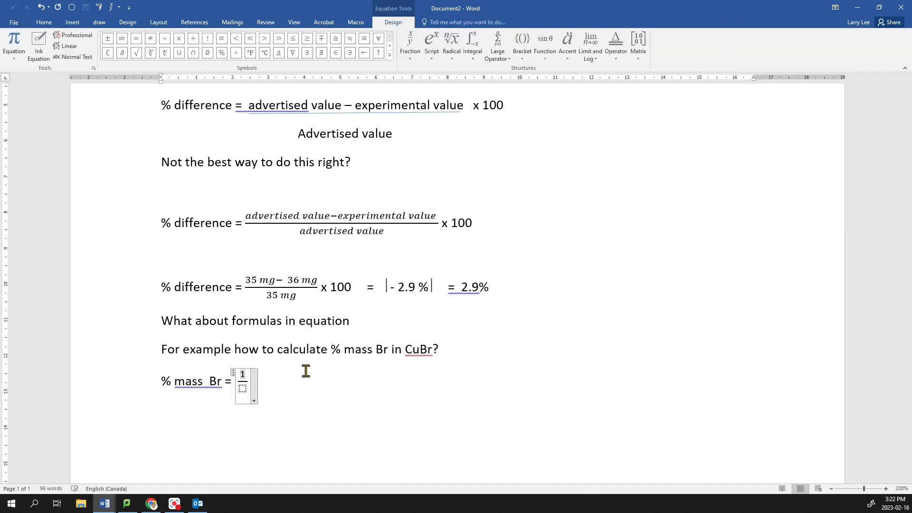
Fill the numerator of the % mass Br fraction with "(1 atom of Br)(atomic mass of Br)"
{"action": "type", "text": "x"}
{"action": "key", "text": "BackSpace"}
{"action": "type", "text": "atom of Br)"}
{"action": "key", "text": "Home"}
{"action": "type", "text": "("}
{"action": "key", "text": "End"}
{"action": "type", "text": "(atomic mass of Br)"}
Enter "molecular mass of CuBr" as the denominator and add "x 100" after the fraction
{"action": "key", "text": "Down"}
{"action": "type", "text": "molecular mass of CuBr"}
{"action": "left_click", "coordinate": [438, 382]}
{"action": "type", "text": "x 100"}
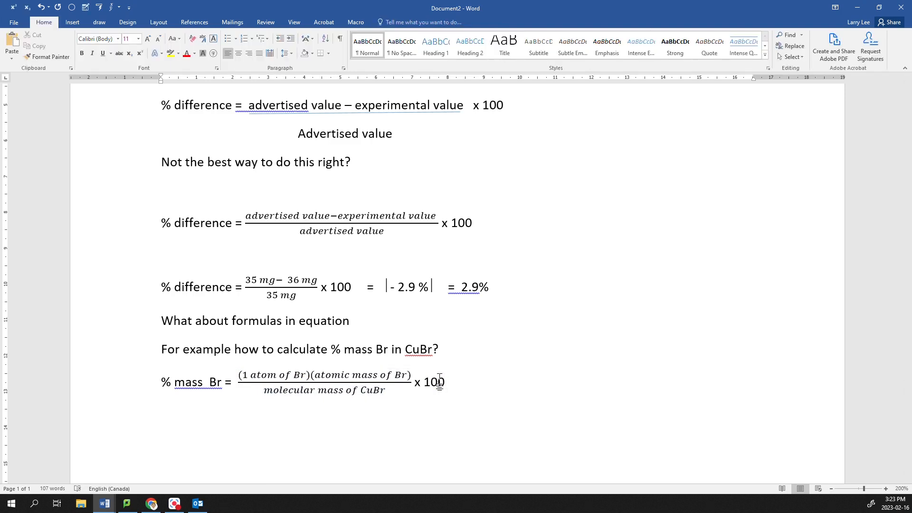
Leave a blank line and write "How to calculate % C in C₈H₁₄O" with the formula's numbers as subscripts
{"action": "key", "text": "Return"}
{"action": "key", "text": "Return"}
{"action": "type", "text": "How to calcu"}
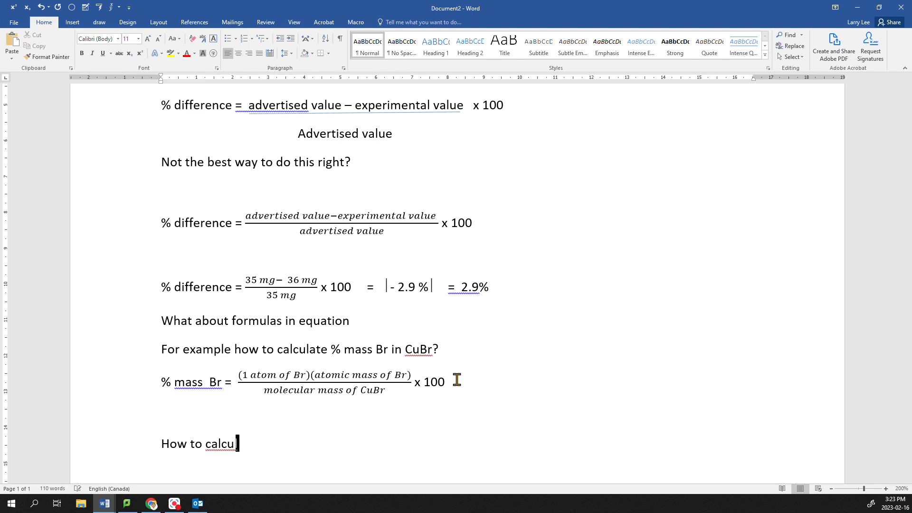
{"action": "type", "text": "late % C in C8H"}
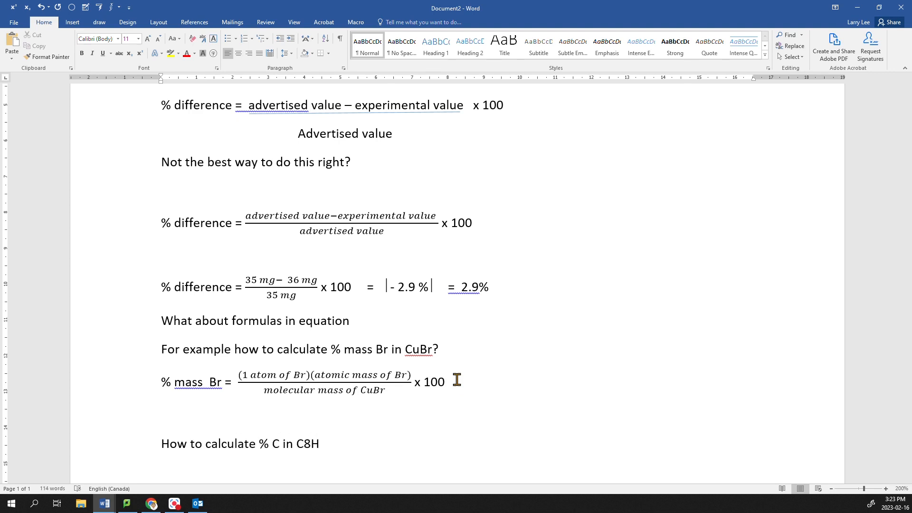
{"action": "type", "text": "14O"}
Begin the next line with "% C =" followed by a new equation containing an empty stacked fraction
{"action": "key", "text": "Return"}
{"action": "type", "text": "% C ="}
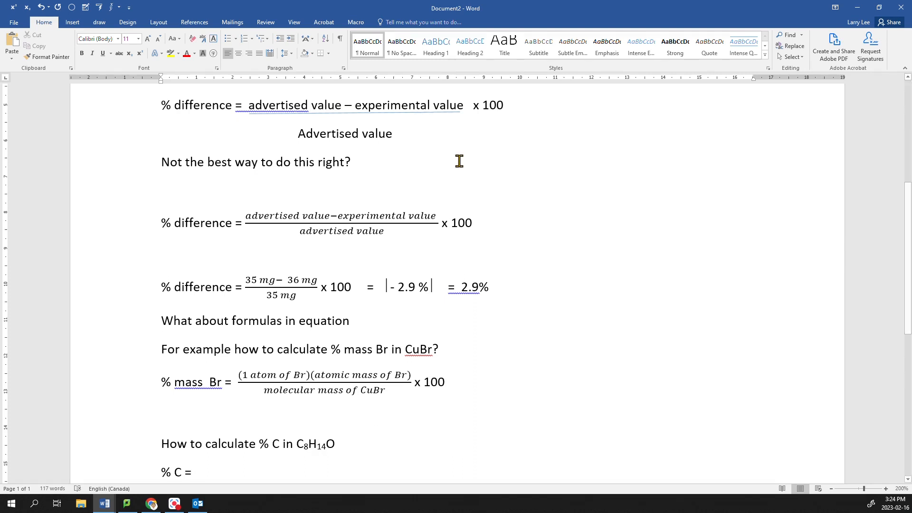
{"action": "left_click", "coordinate": [73, 22]}
{"action": "left_click", "coordinate": [713, 39]}
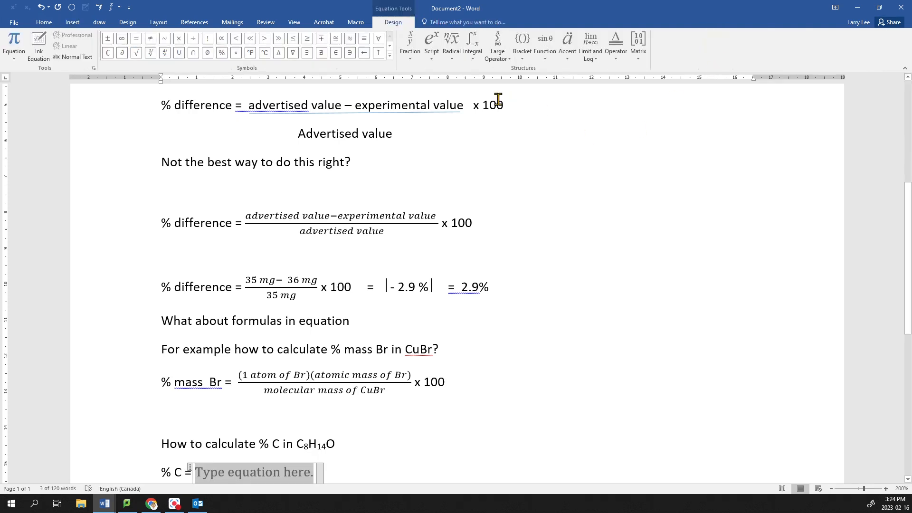
{"action": "left_click", "coordinate": [411, 50]}
{"action": "left_click", "coordinate": [418, 100]}
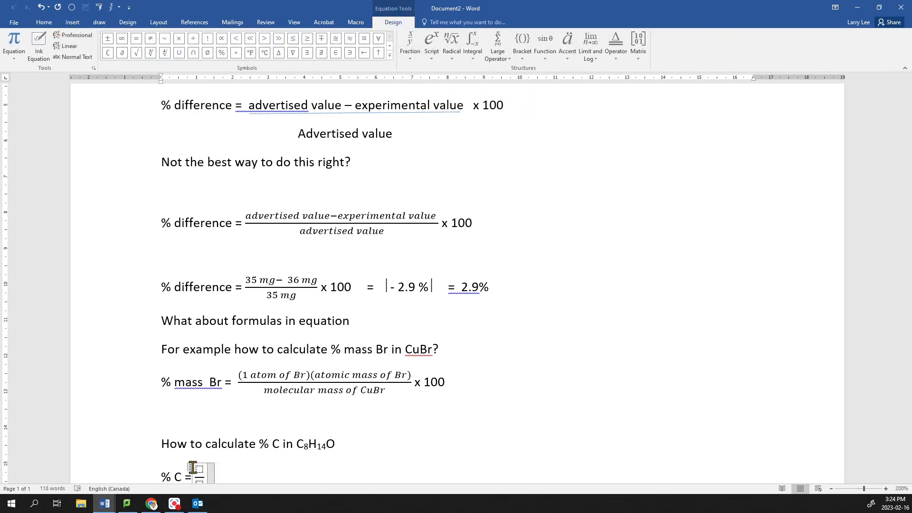
Fill the numerator of the % C fraction with "(8 carbon)(atomic mass of C)"
{"action": "type", "text": "(8 carbon)"}
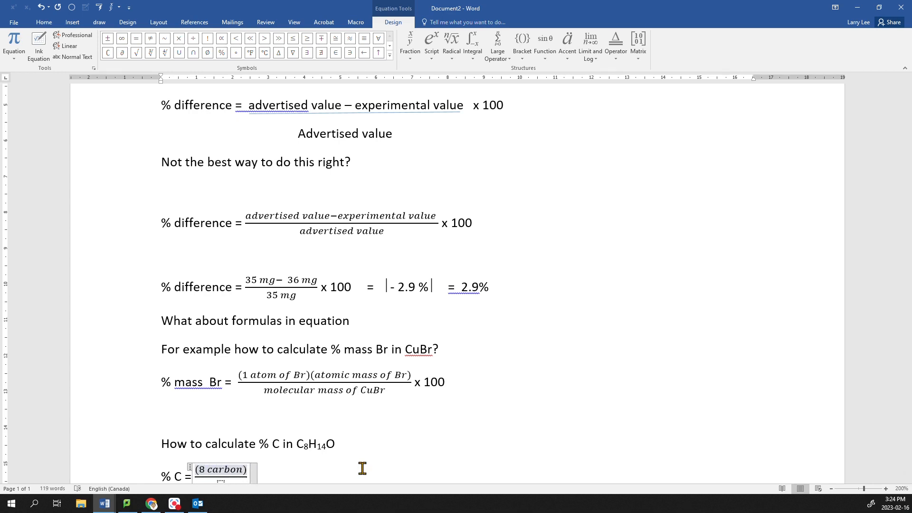
{"action": "type", "text": "(atomic"}
{"action": "scroll", "coordinate": [362, 468], "scroll_direction": "down", "scroll_amount": 3}
{"action": "type", "text": "mass of C)"}
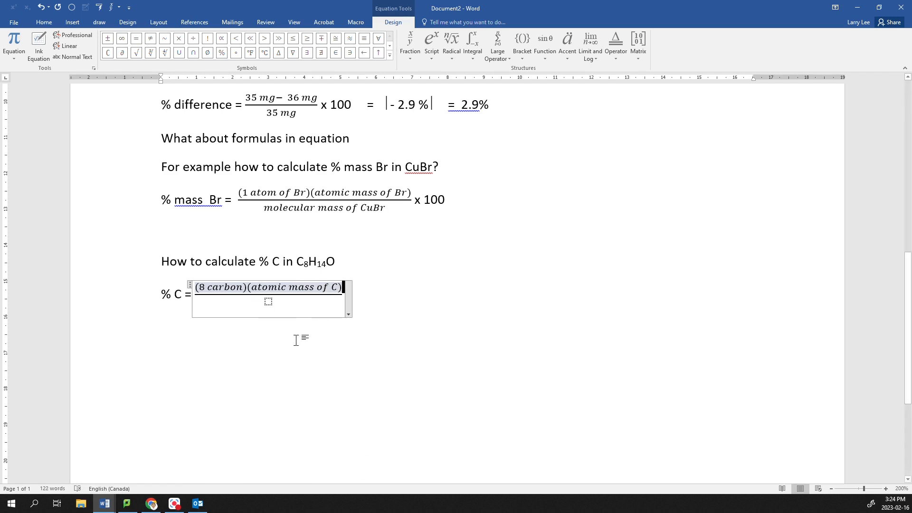
Enter "molecular mass of C₈" in the denominator, using an equation subscript structure for the 8
{"action": "key", "text": "Down"}
{"action": "type", "text": "molecular mass of"}
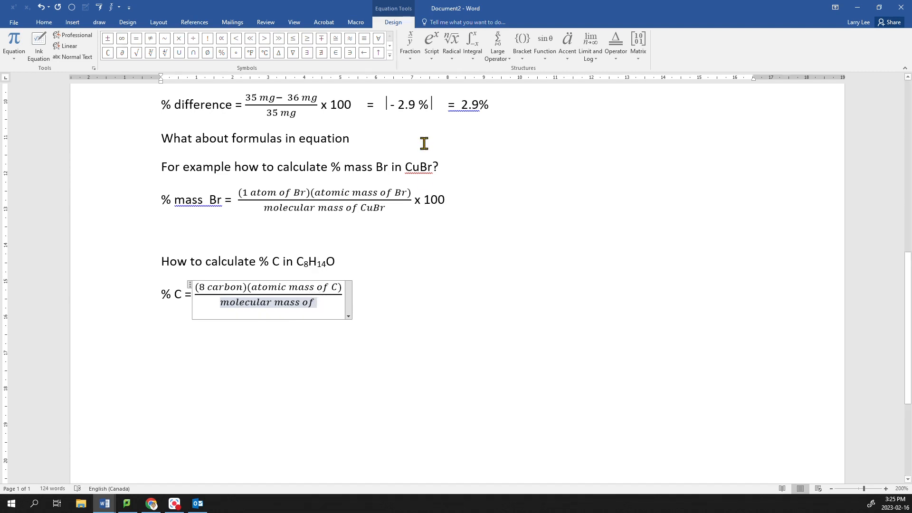
{"action": "left_click", "coordinate": [432, 47]}
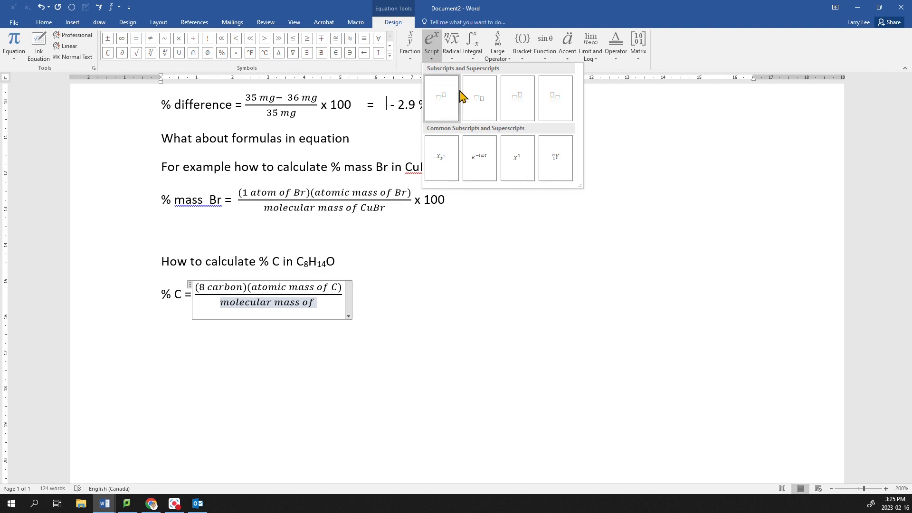
{"action": "left_click", "coordinate": [478, 100]}
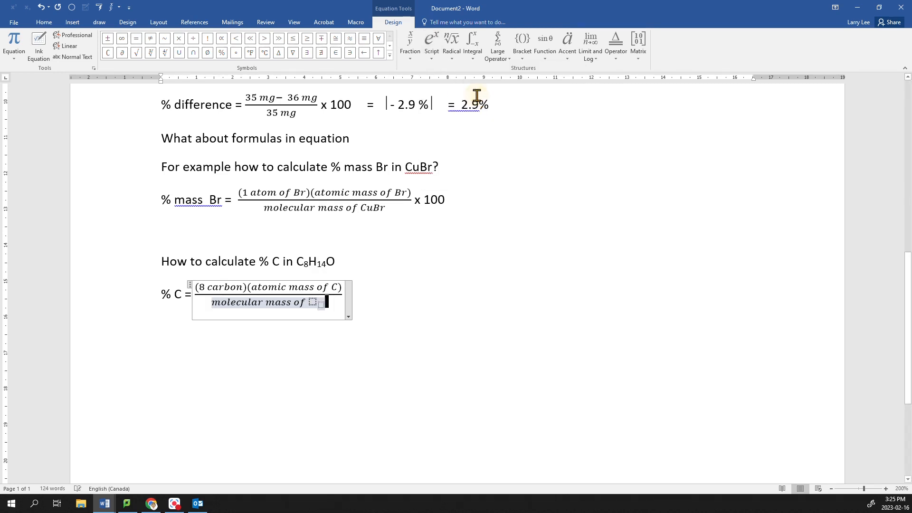
{"action": "left_click", "coordinate": [315, 304]}
{"action": "type", "text": "C"}
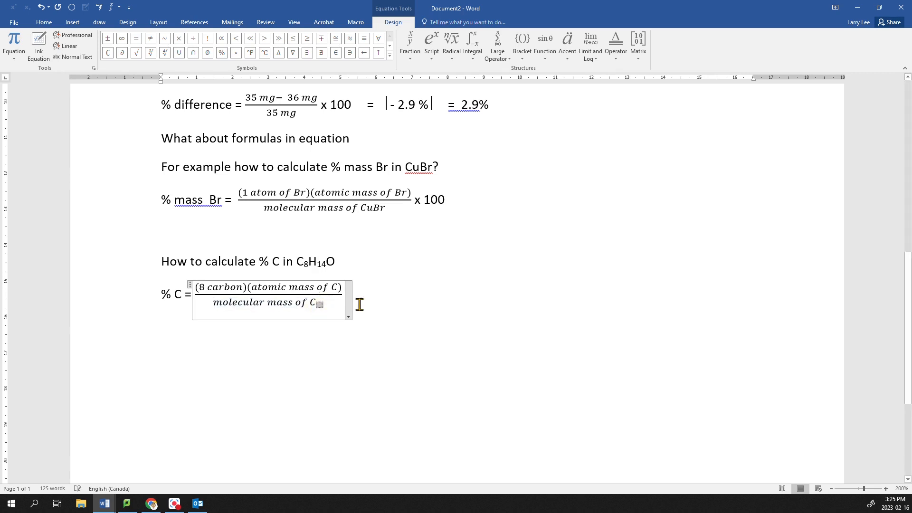
{"action": "type", "text": "8"}
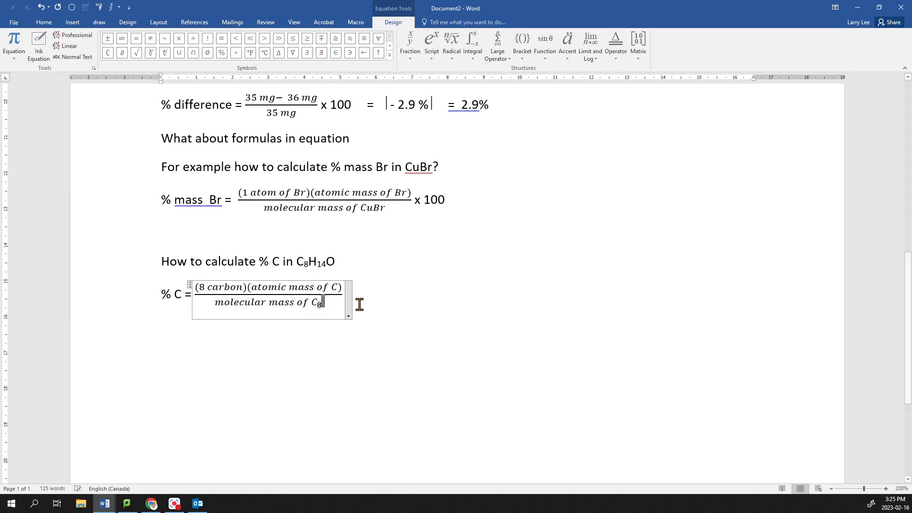
Try inserting another subscript structure directly after the 8, undo it and re-enter the 8 as the subscript of C
{"action": "left_click", "coordinate": [435, 53]}
{"action": "left_click", "coordinate": [468, 97]}
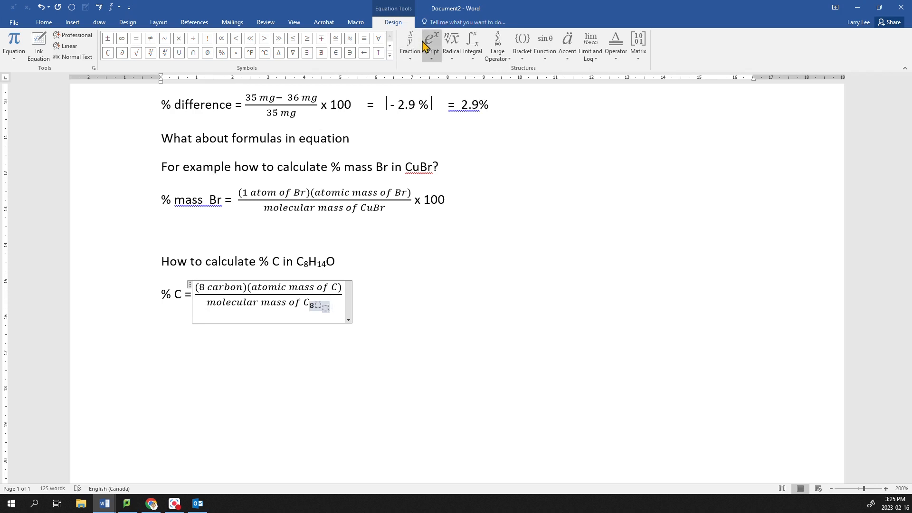
{"action": "key", "text": "BackSpace"}
{"action": "key", "text": "ctrl+z"}
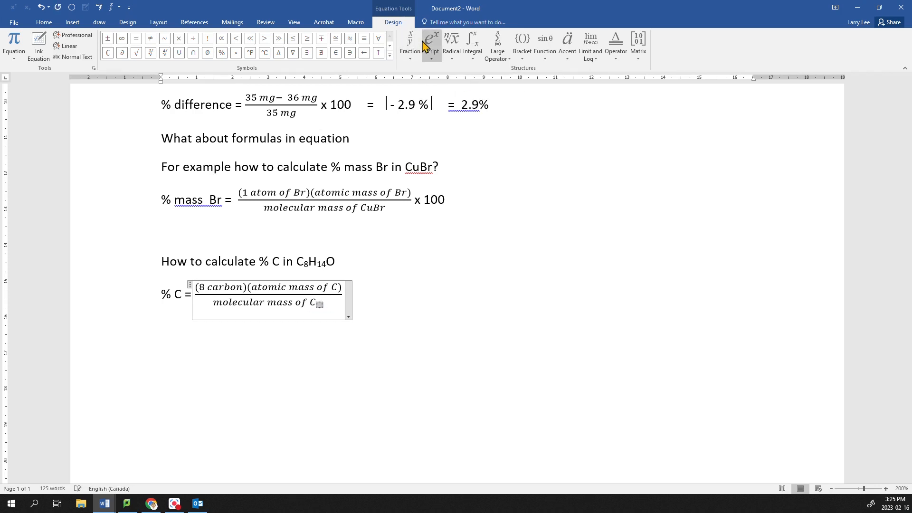
{"action": "type", "text": "8"}
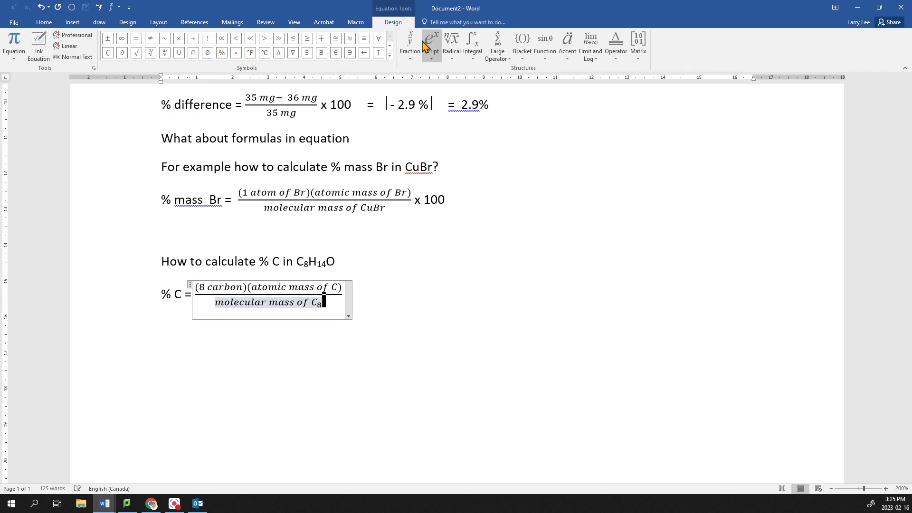
{"action": "left_click", "coordinate": [424, 43]}
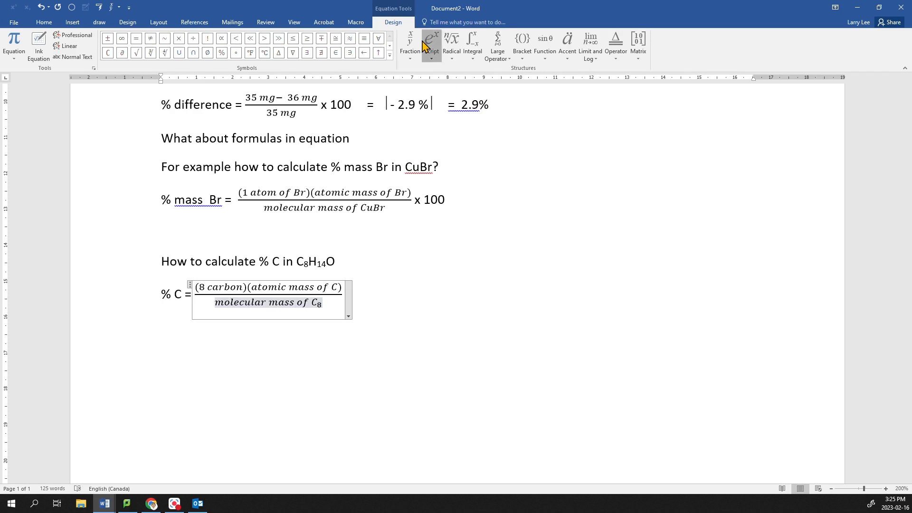
{"action": "left_click", "coordinate": [440, 97]}
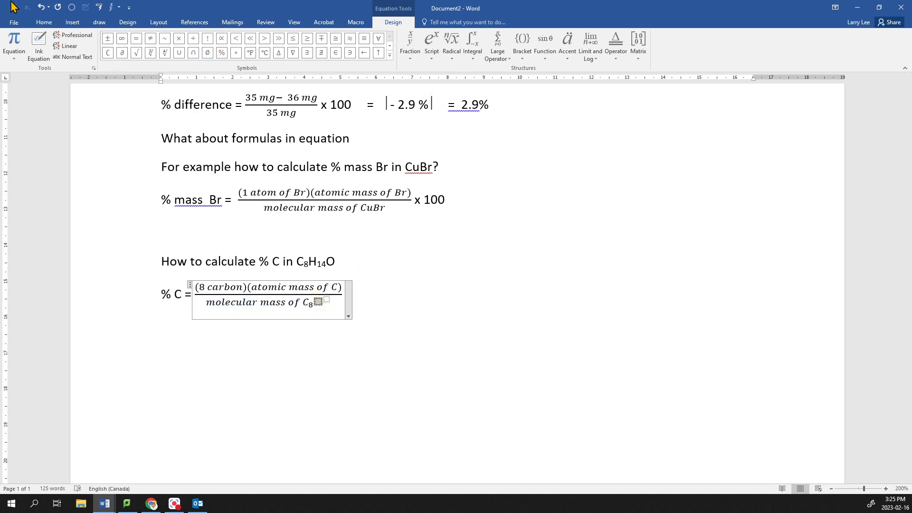
{"action": "left_click", "coordinate": [42, 8]}
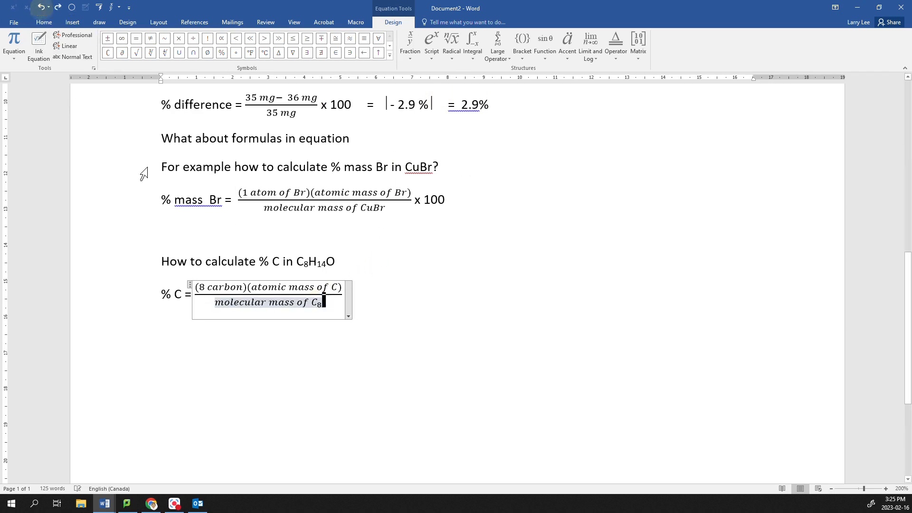
Append H with subscript 8 after C₈ in the % C denominator, using an equation subscript structure
{"action": "left_click", "coordinate": [438, 47]}
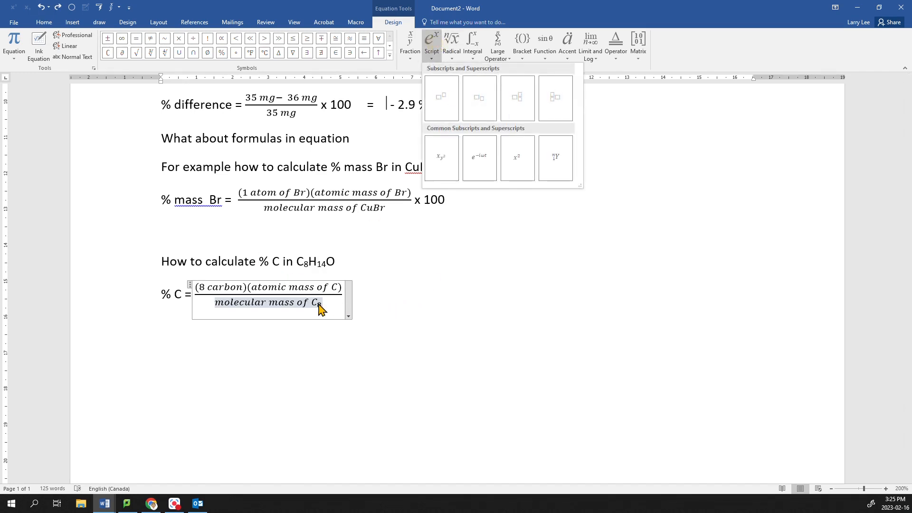
{"action": "left_click", "coordinate": [478, 100]}
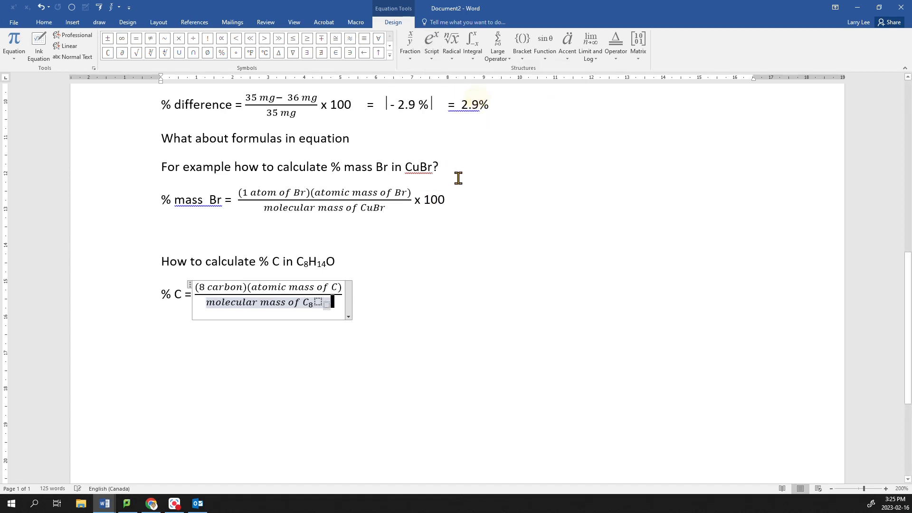
{"action": "left_click", "coordinate": [320, 303]}
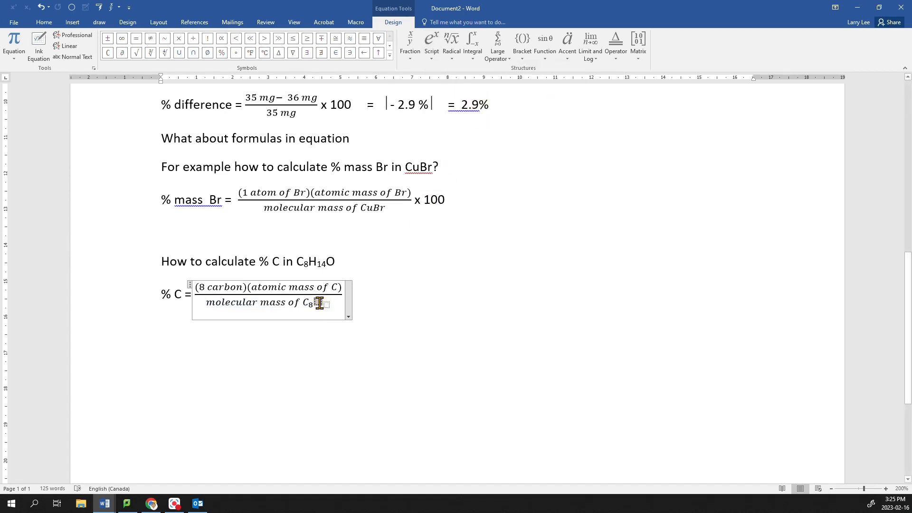
{"action": "type", "text": "H"}
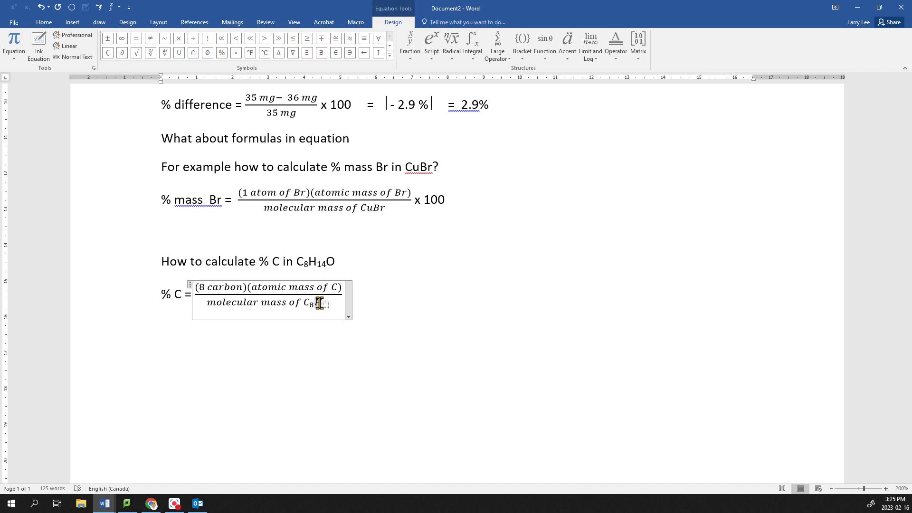
{"action": "type", "text": "8"}
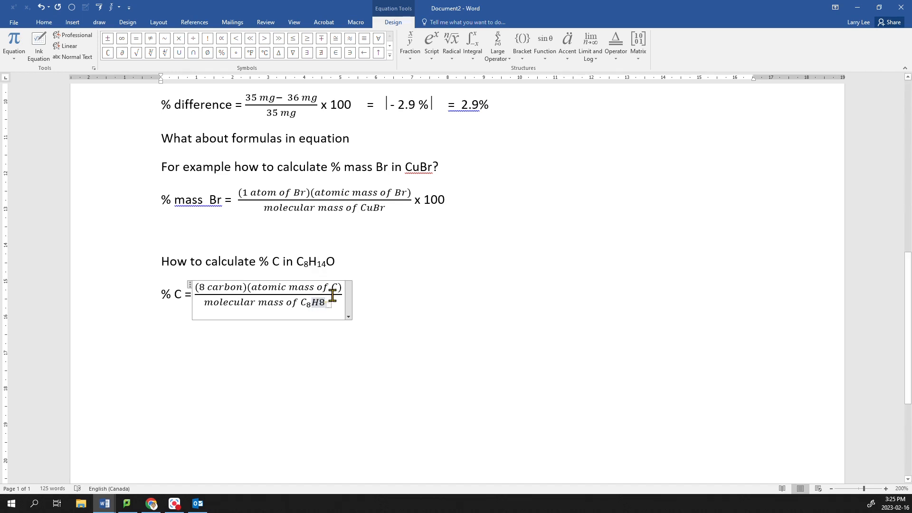
{"action": "key", "text": "BackSpace"}
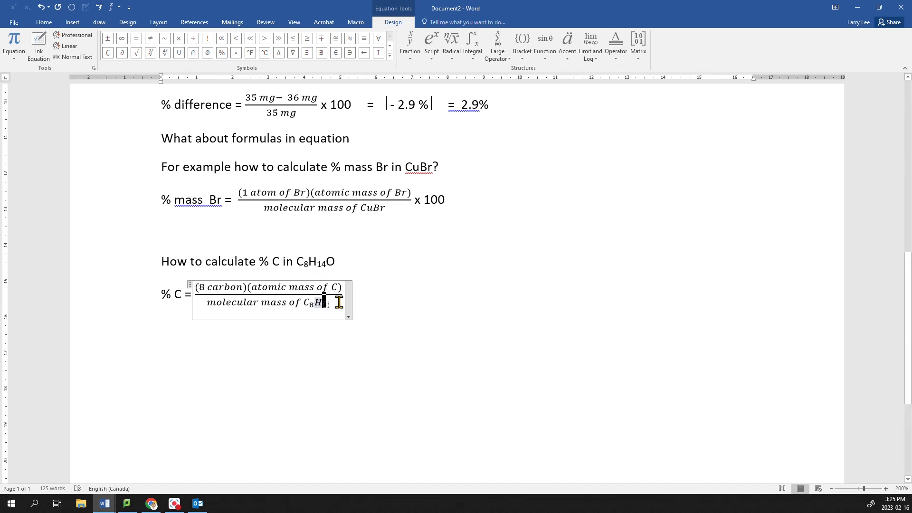
{"action": "type", "text": "8"}
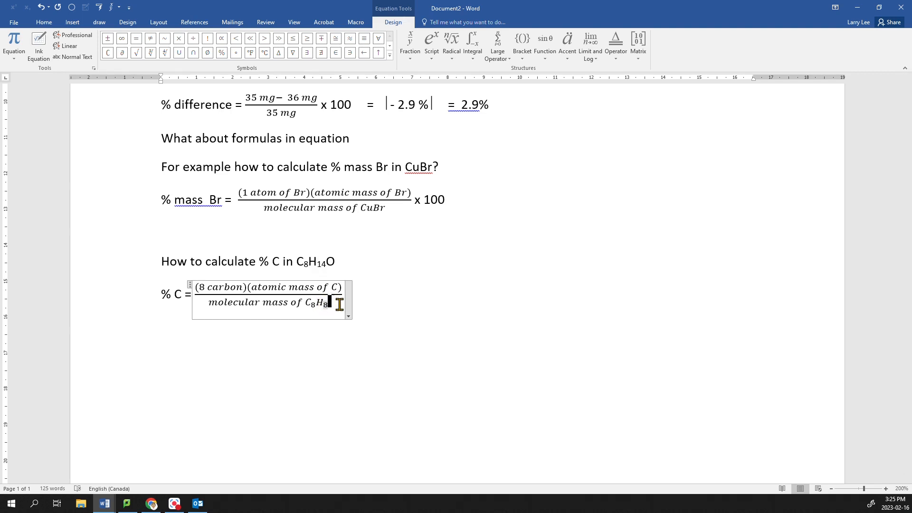
Add "O" after H₈ in the denominator at normal baseline level and leave the equation
{"action": "key", "text": "shift+Home"}
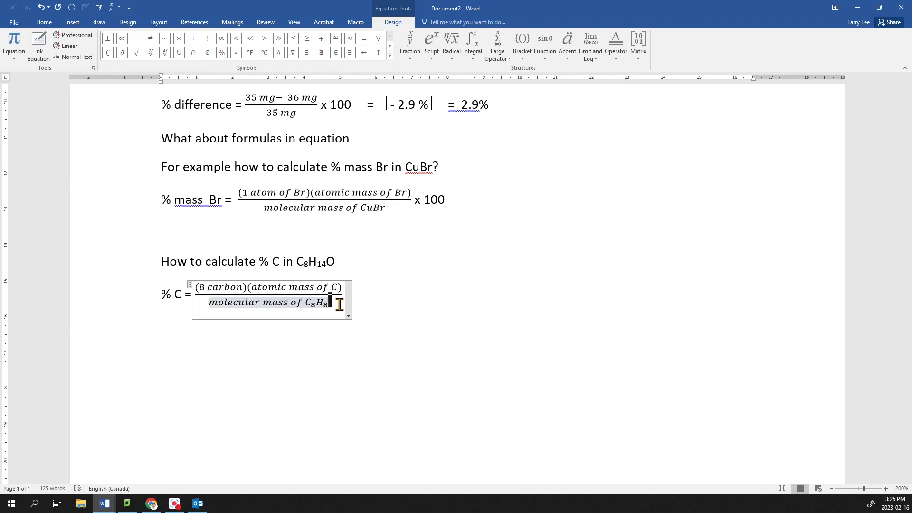
{"action": "type", "text": "O"}
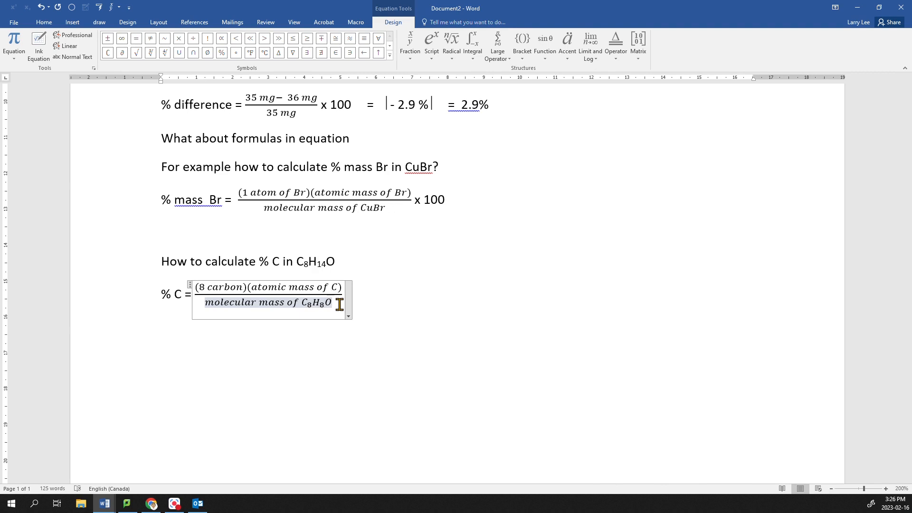
{"action": "left_click", "coordinate": [369, 297]}
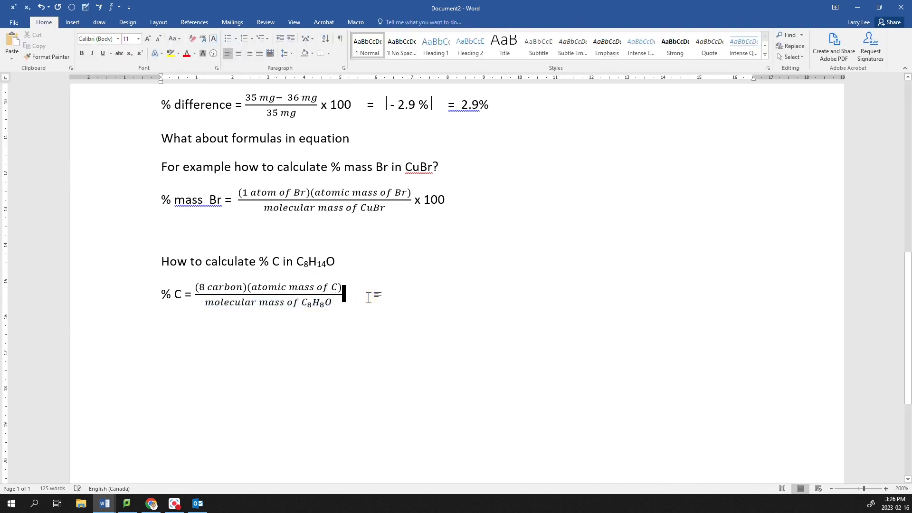
Follow the % C fraction with "x 100" and start a new line reading "%C ="
{"action": "type", "text": "x"}
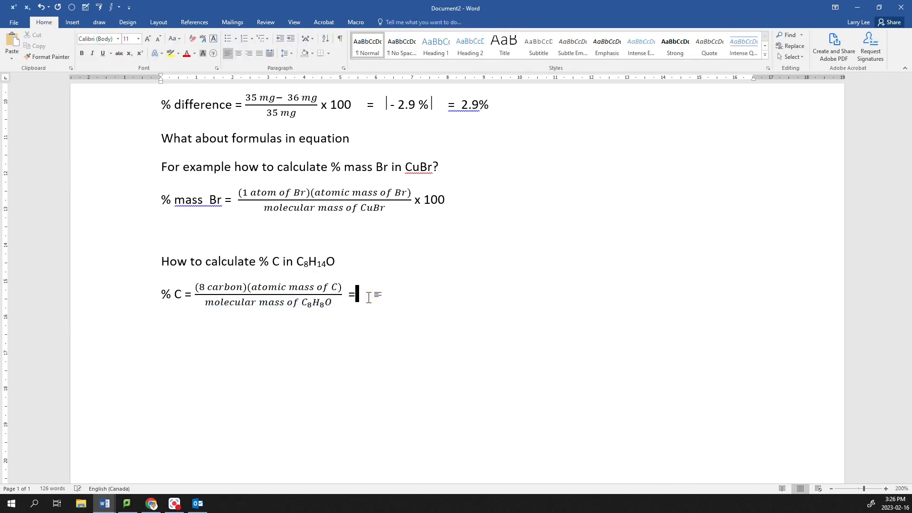
{"action": "type", "text": " 100"}
{"action": "key", "text": "Return"}
{"action": "type", "text": "%C ="}
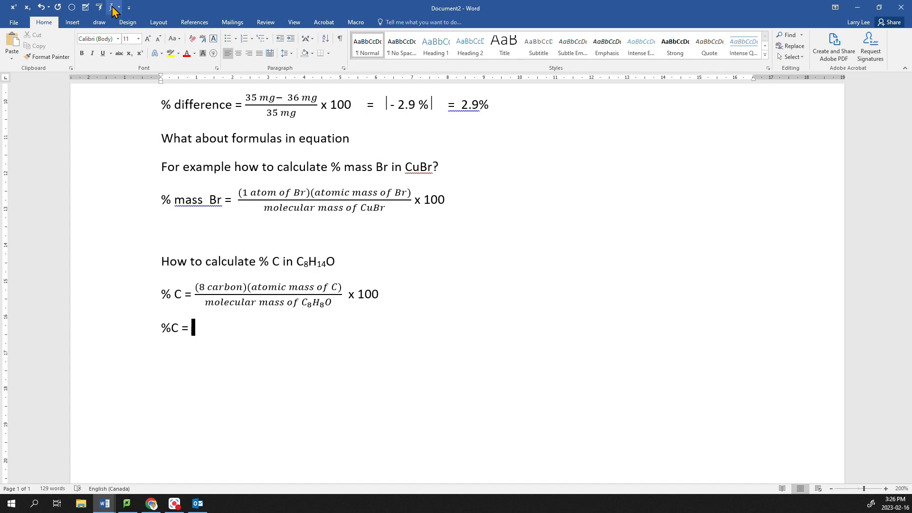
Open the Quick Access Toolbar customization, show All Commands as the source and remove Fraction from the toolbar
{"action": "left_click", "coordinate": [118, 7]}
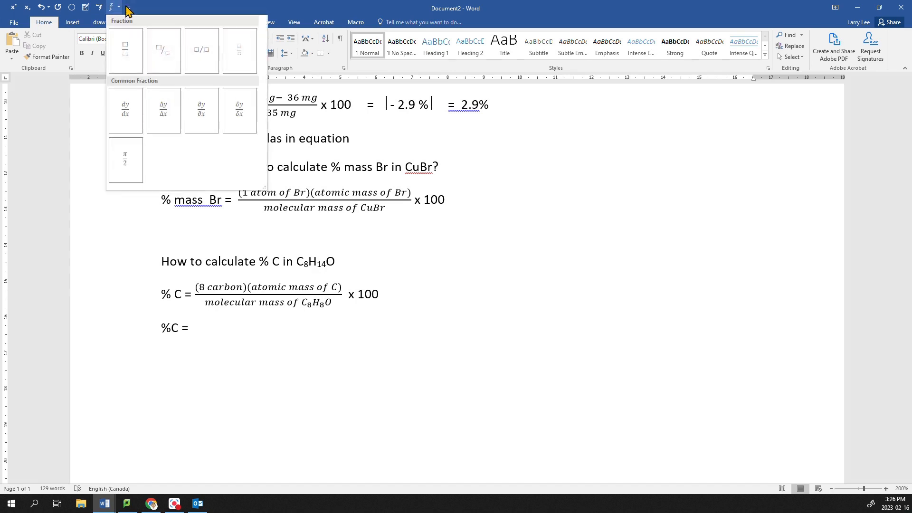
{"action": "left_click", "coordinate": [128, 7]}
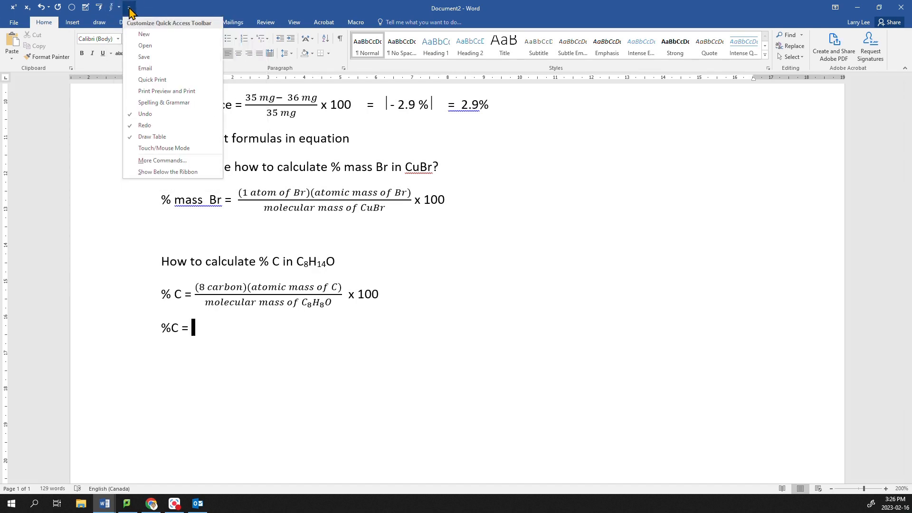
{"action": "left_click", "coordinate": [152, 161]}
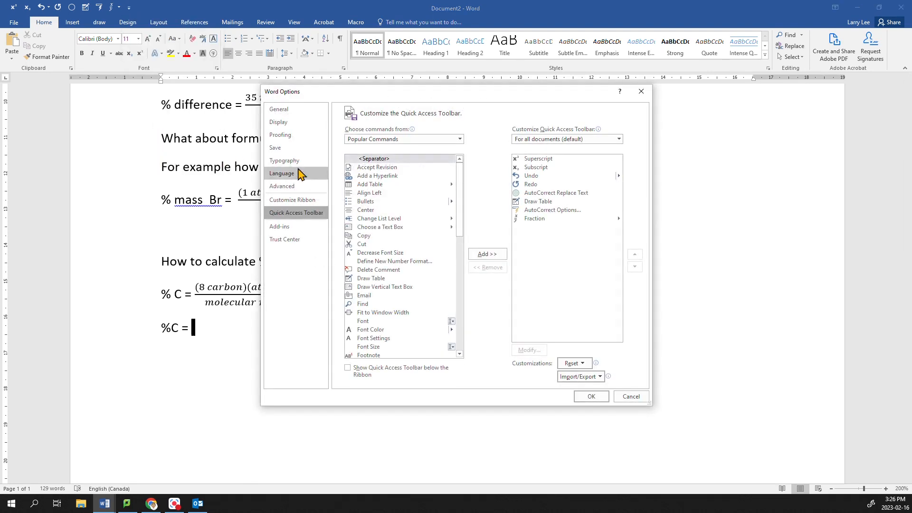
{"action": "left_click", "coordinate": [380, 140]}
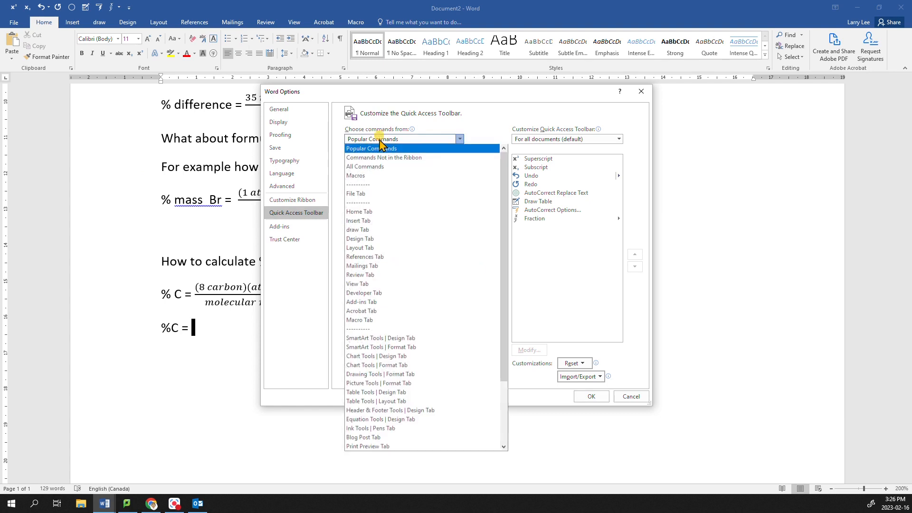
{"action": "left_click", "coordinate": [381, 165]}
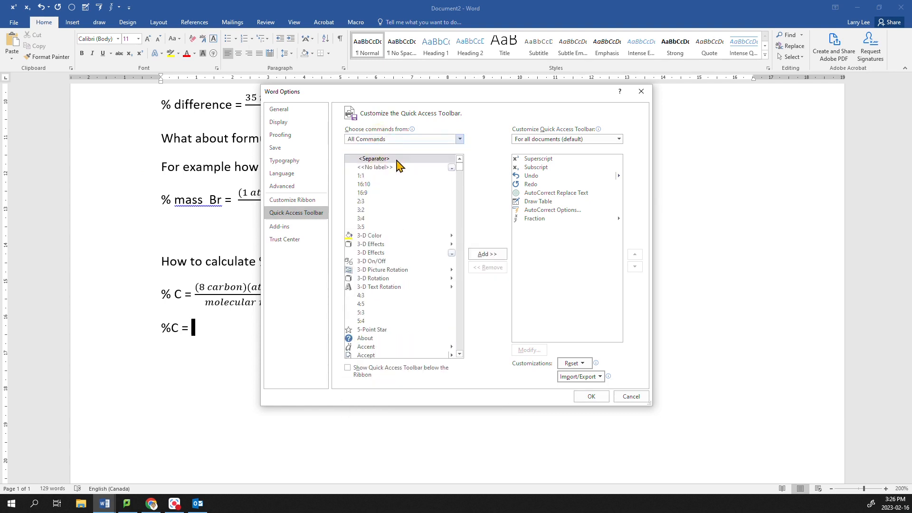
{"action": "left_click", "coordinate": [553, 210]}
Find Fraction among all commands, add it to the Quick Access Toolbar after AutoCorrect Options and apply the customization
{"action": "left_click_drag", "start_coordinate": [460, 167], "coordinate": [460, 216]}
{"action": "scroll", "coordinate": [407, 294], "scroll_direction": "down", "scroll_amount": 20}
{"action": "scroll", "coordinate": [408, 294], "scroll_direction": "down", "scroll_amount": 20}
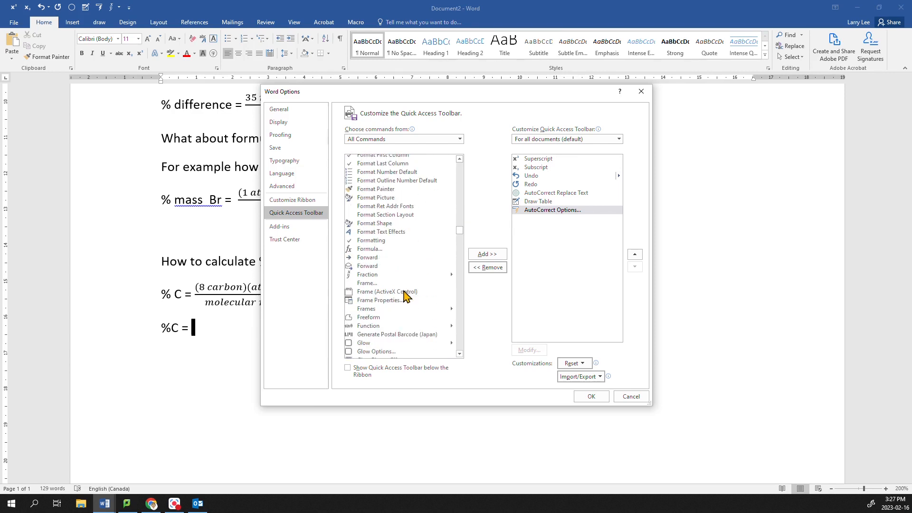
{"action": "scroll", "coordinate": [407, 295], "scroll_direction": "down", "scroll_amount": 1}
{"action": "left_click", "coordinate": [383, 252]}
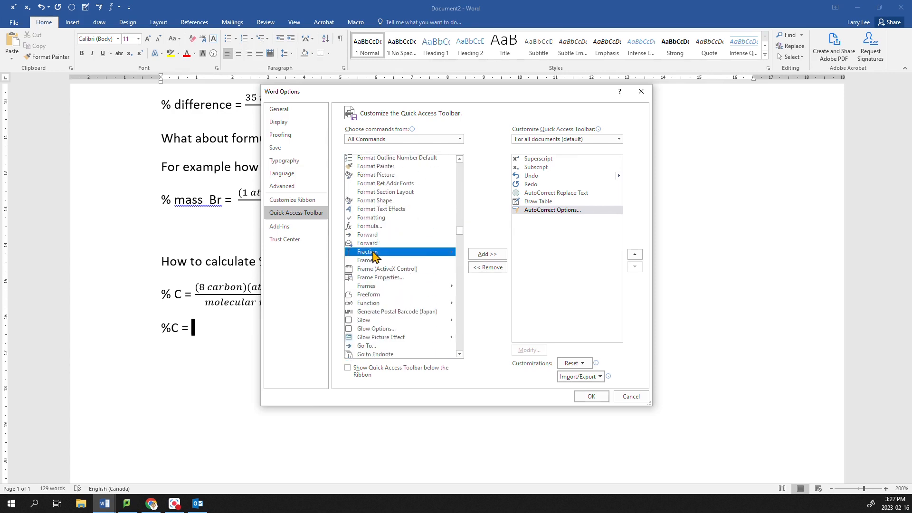
{"action": "left_click", "coordinate": [487, 254]}
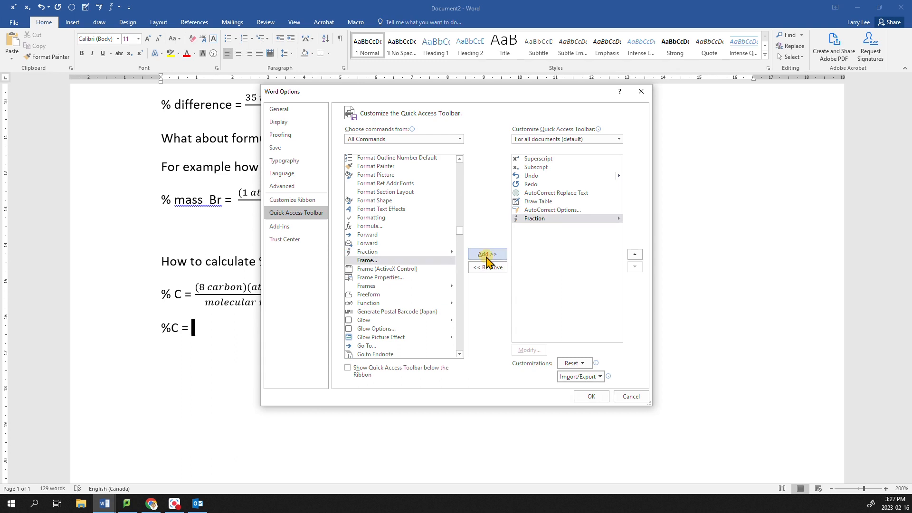
{"action": "left_click", "coordinate": [582, 397]}
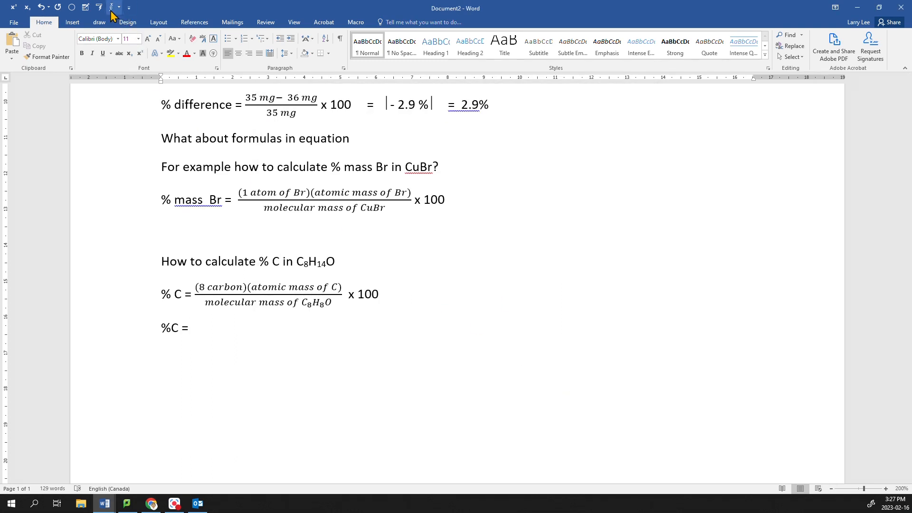